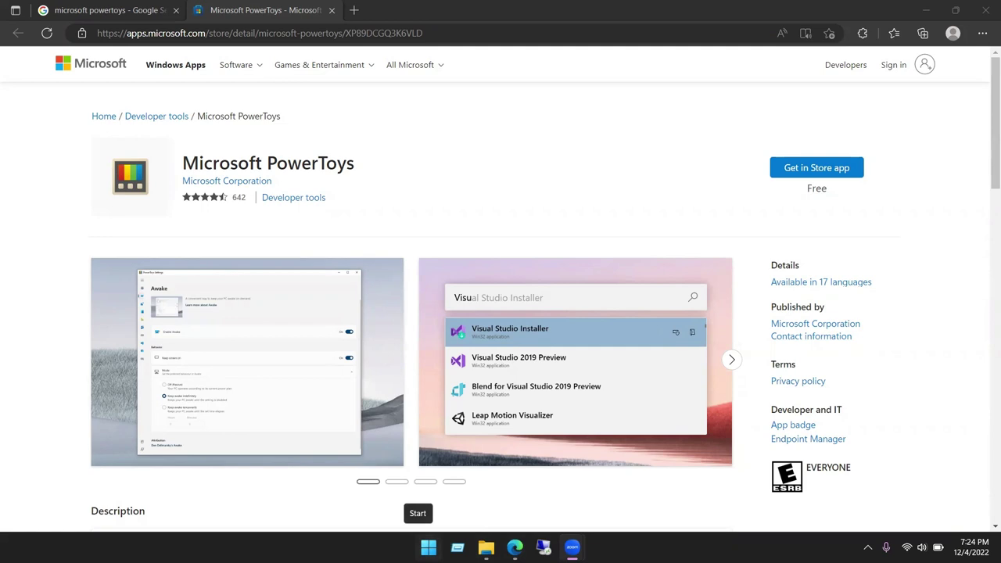
Search the system for "mic" and open the Microsoft Store app
click(428, 547)
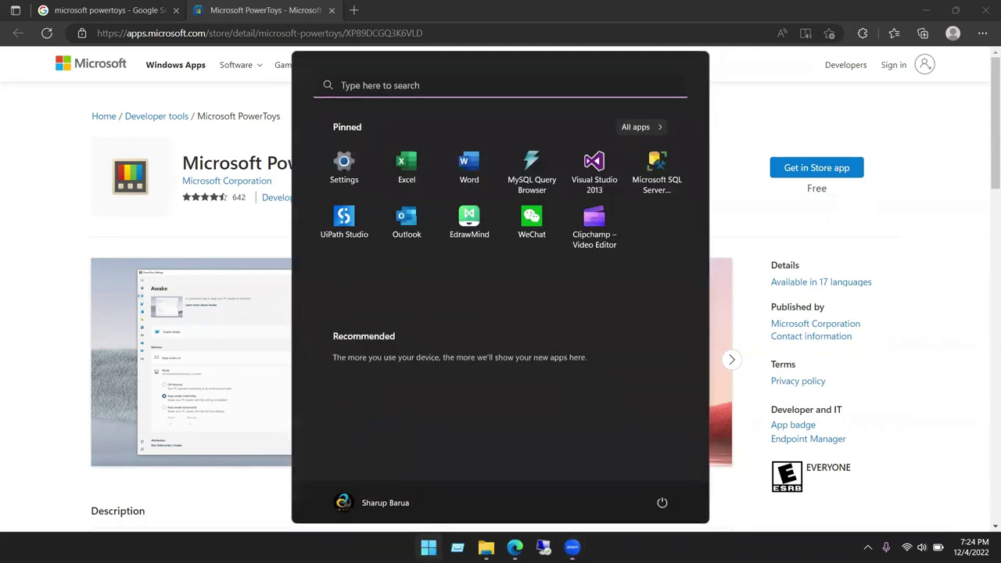
text(mic)
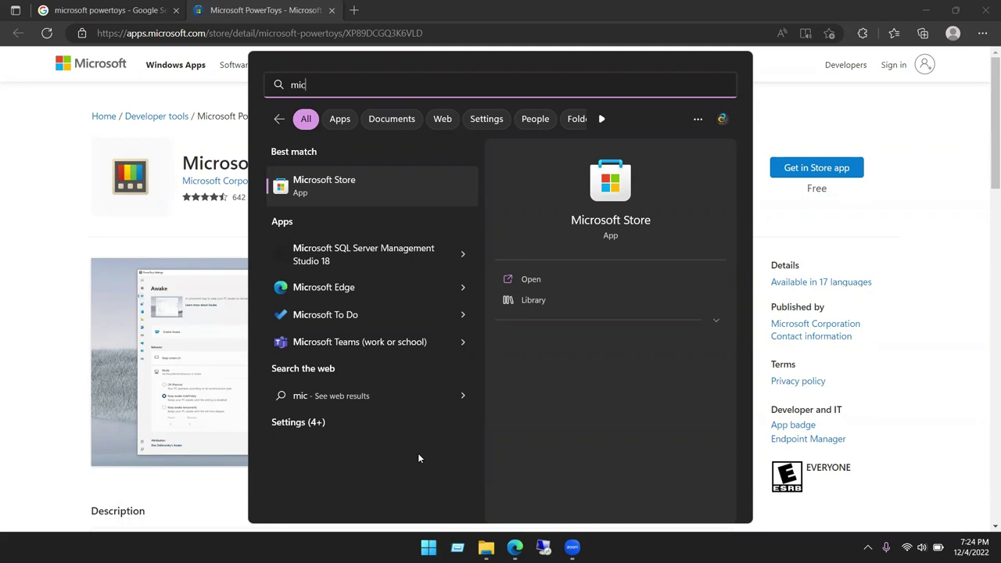
click(331, 192)
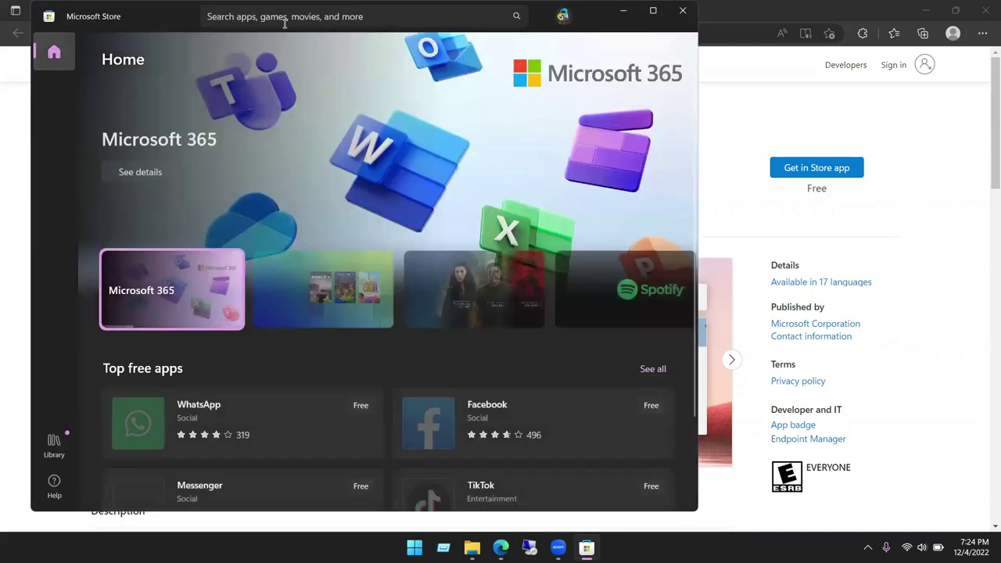
Search the store for "microsoft power toys" and install Microsoft PowerToys from its product page
click(282, 16)
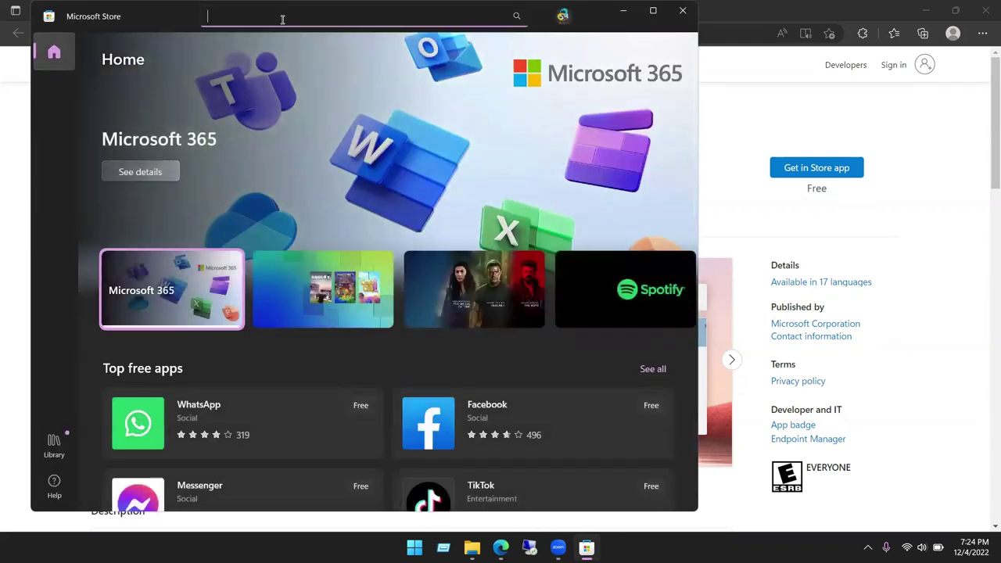
text(mic)
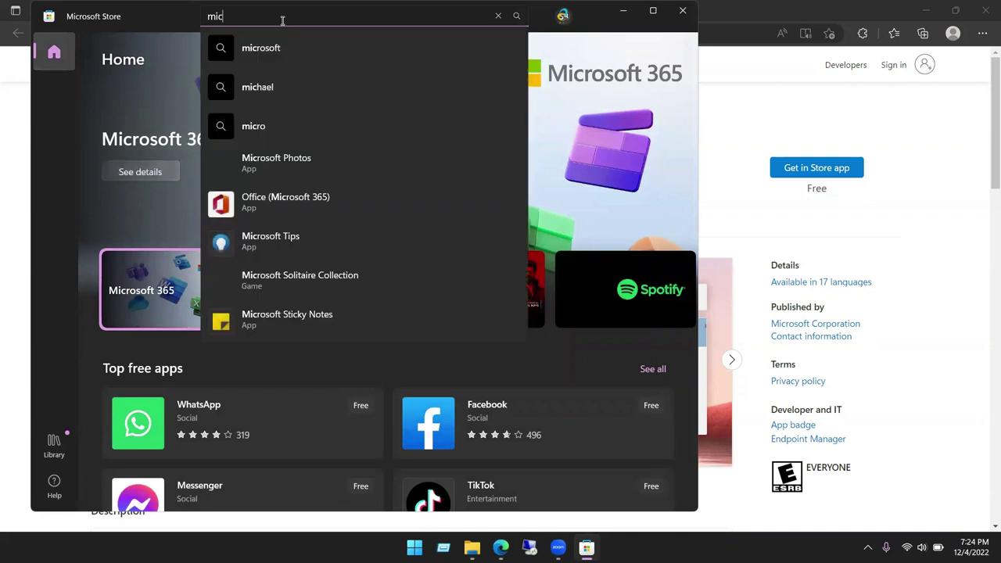
text(rosoft)
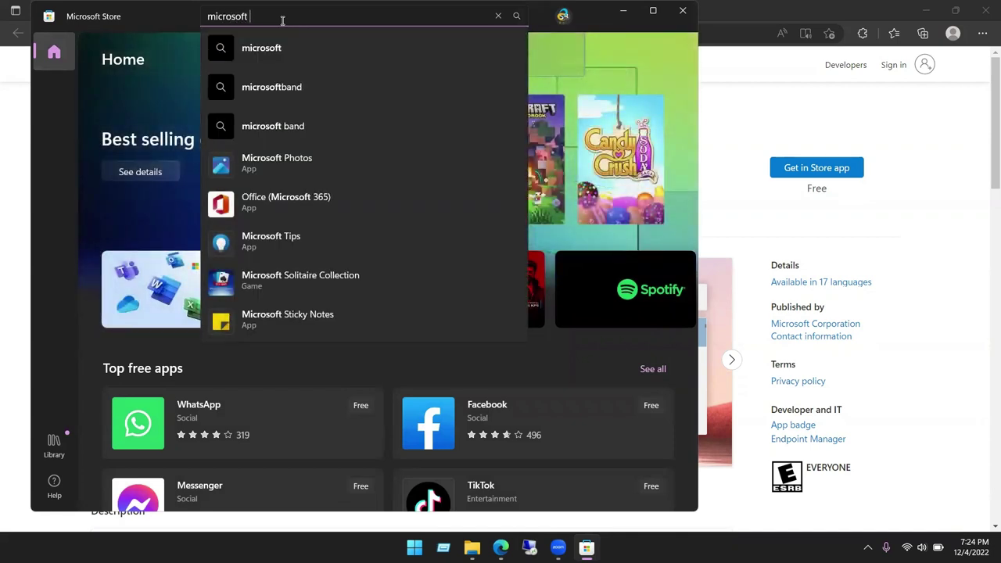
text( m)
key(BackSpace)
text(power )
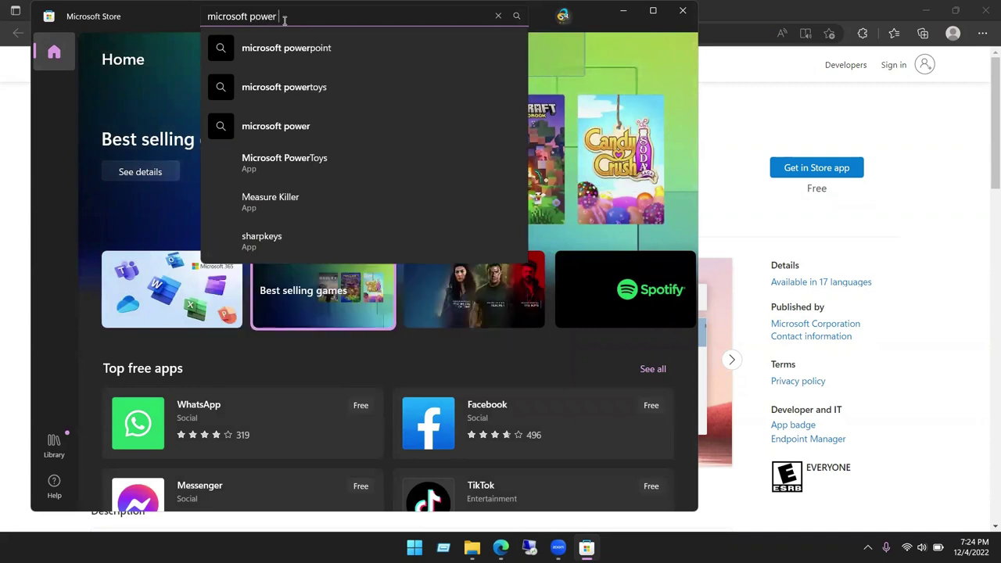
text(toys)
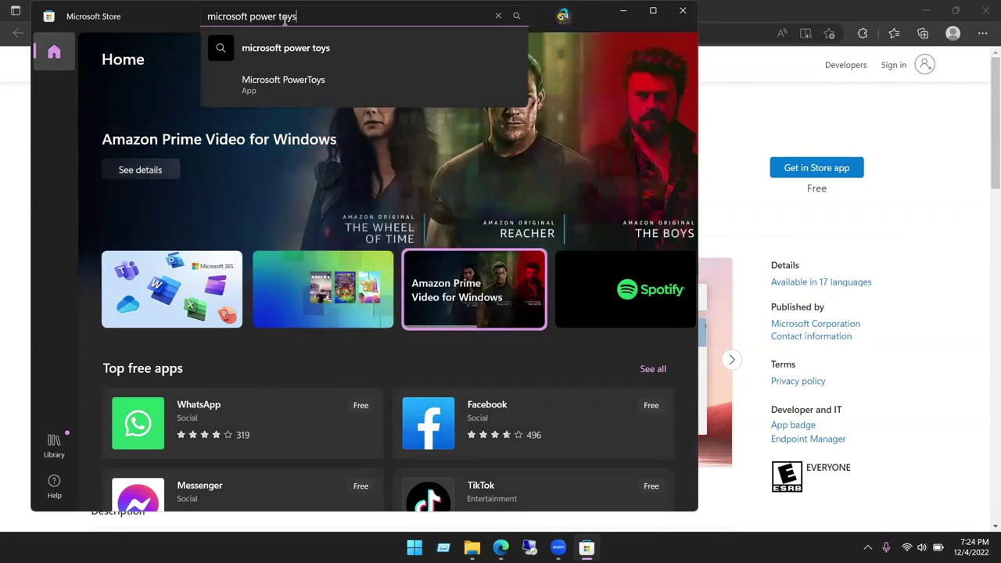
click(275, 88)
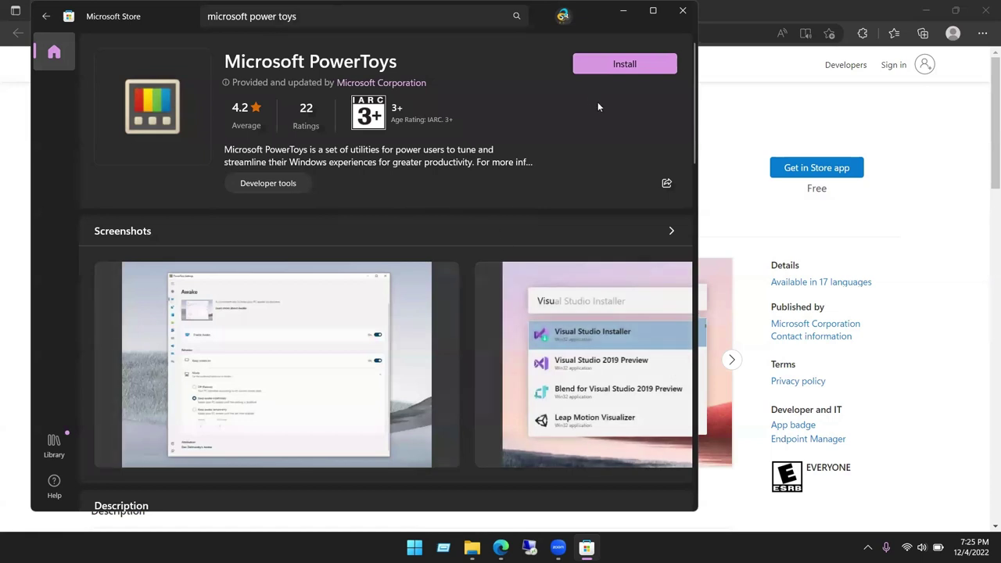
click(623, 72)
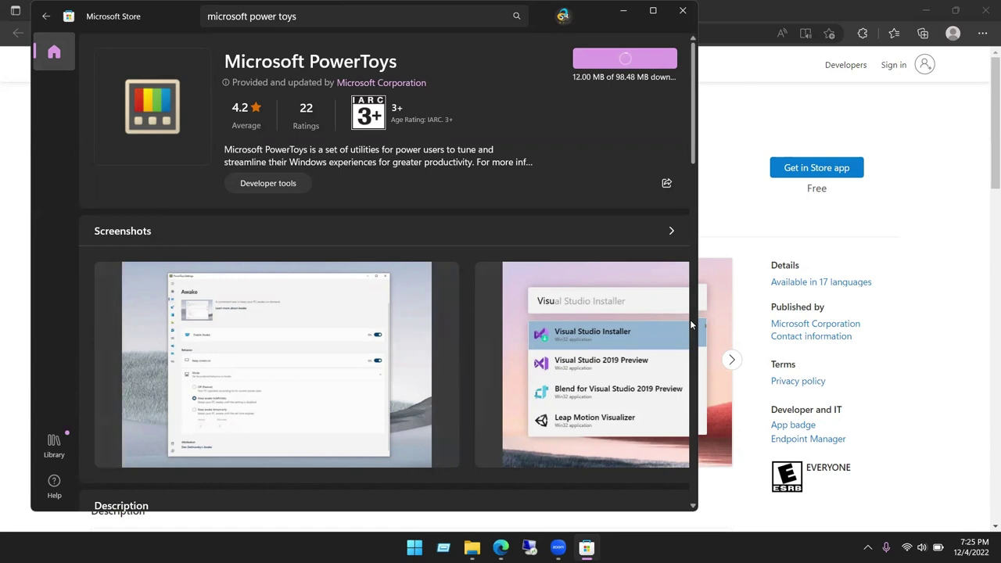
mouse_move(686, 314)
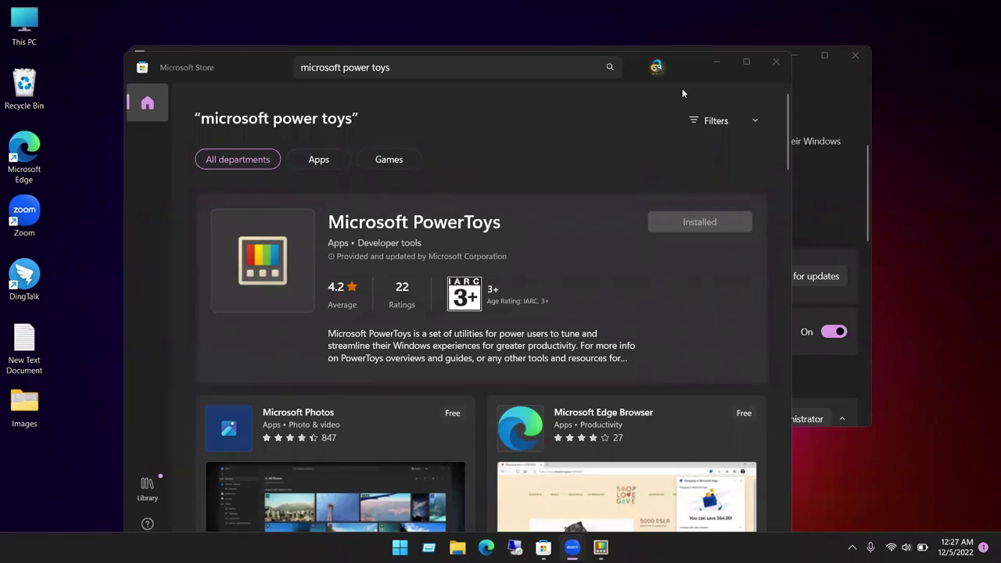
Minimize the store window, then maximize PowerToys Settings and look through its list of utilities
click(716, 63)
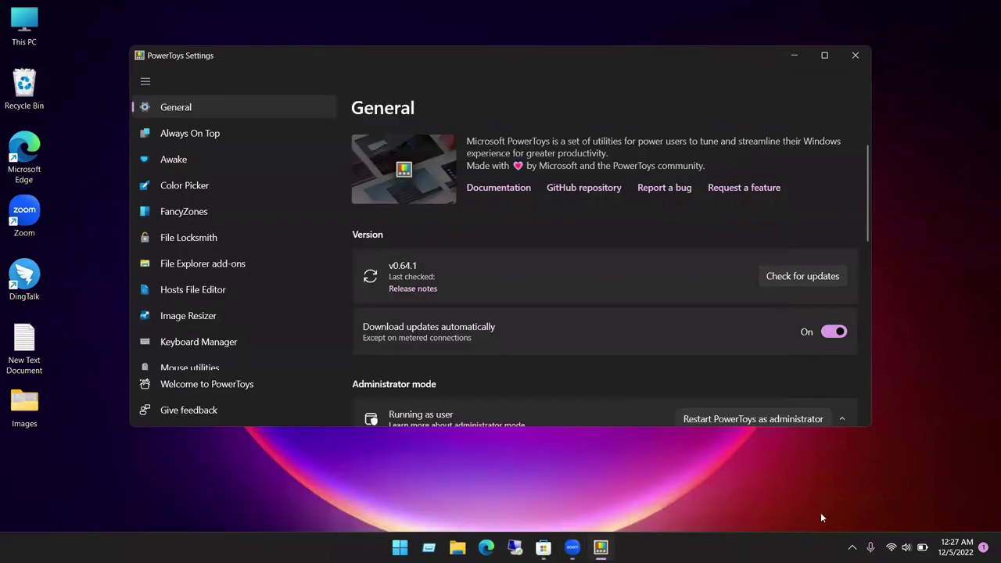
click(851, 547)
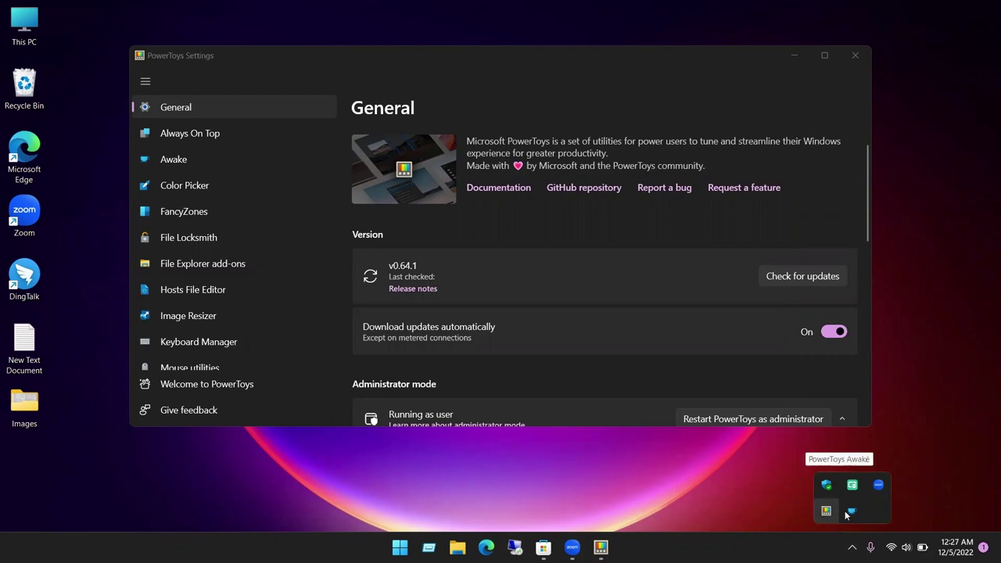
click(823, 56)
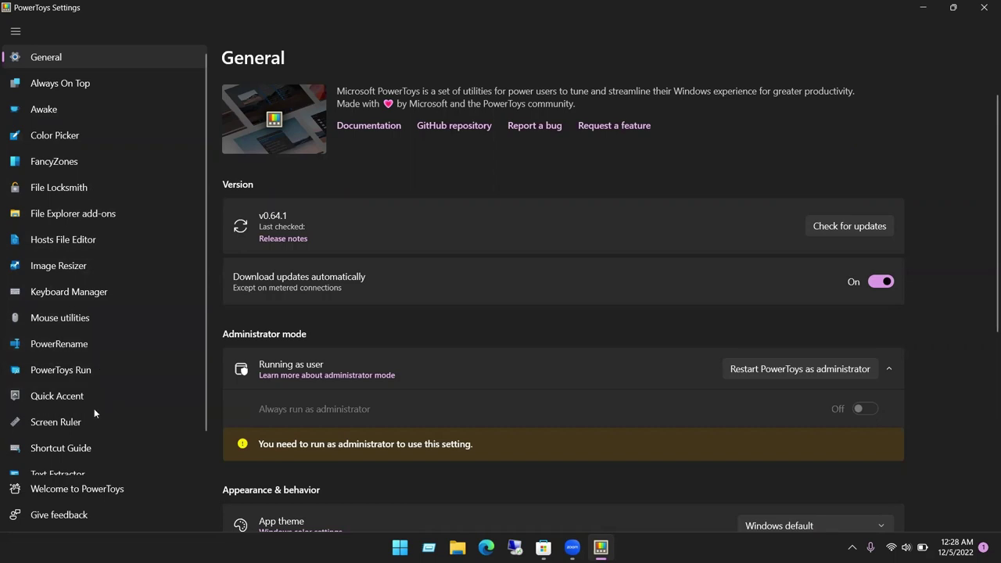
scroll(94, 421, down, 1)
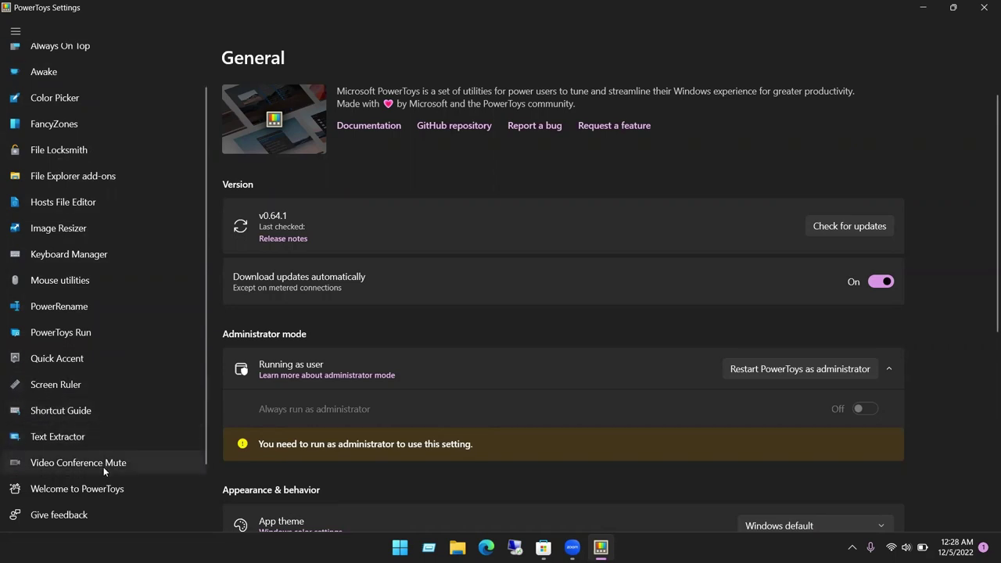
scroll(115, 429, up, 1)
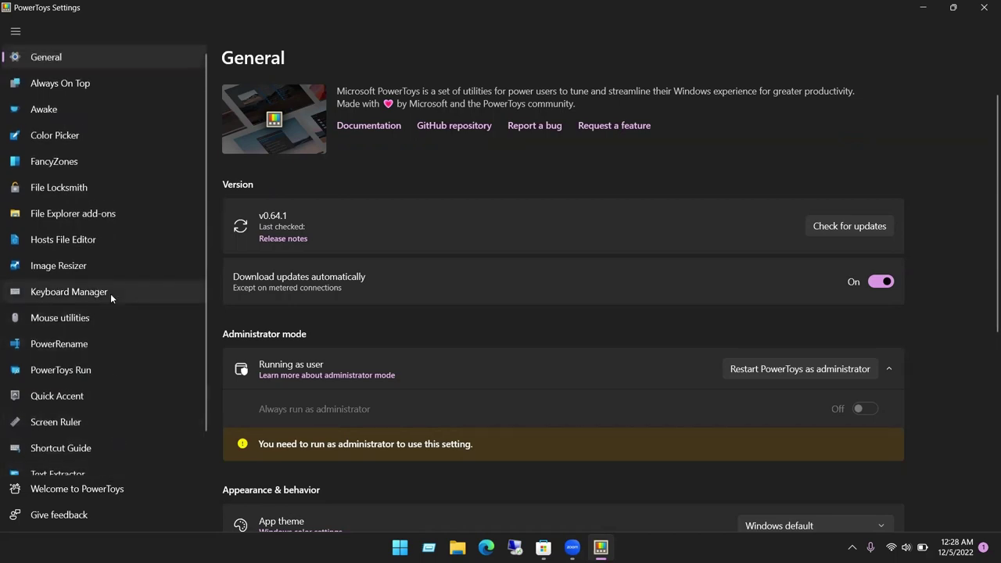
Open the Color Picker settings, sample the blue colour 1e6288 from the page with Color Picker, and close the colour editor
click(113, 136)
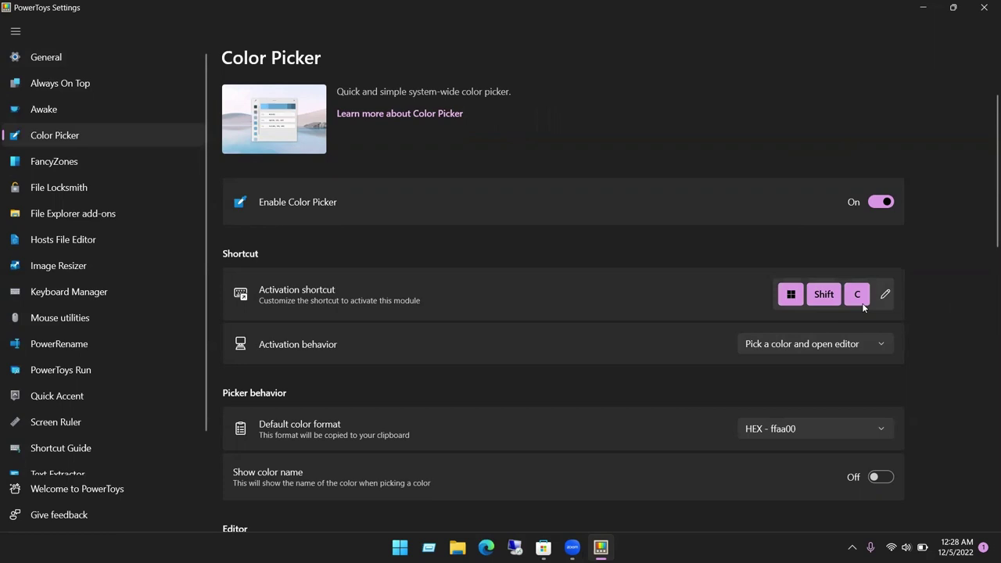
key(super+shift+c)
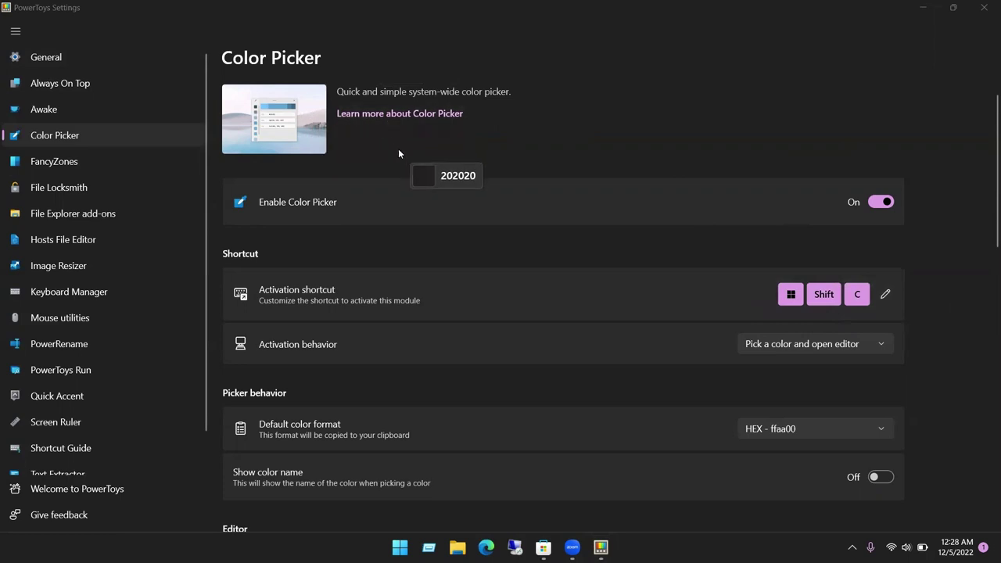
click(233, 202)
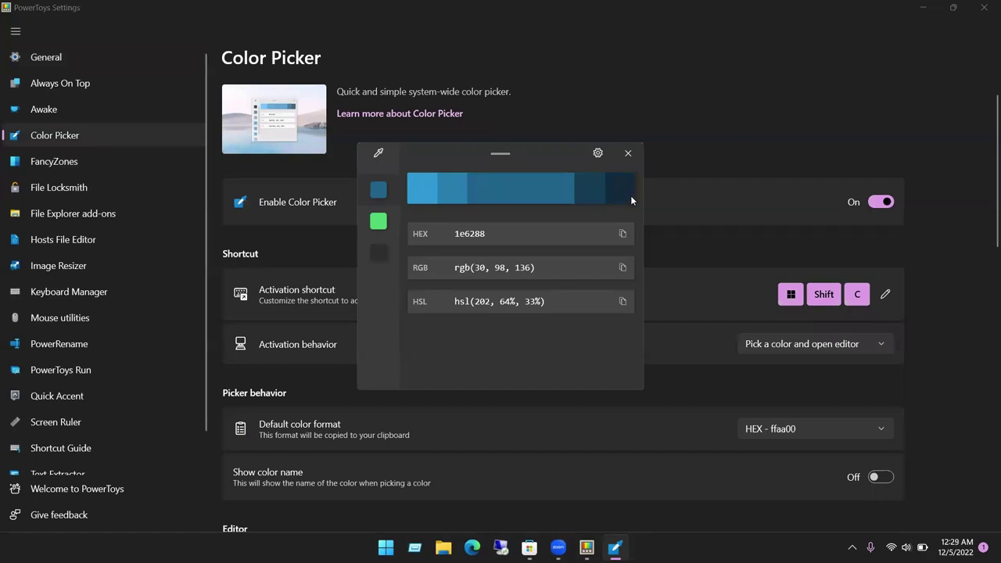
click(620, 155)
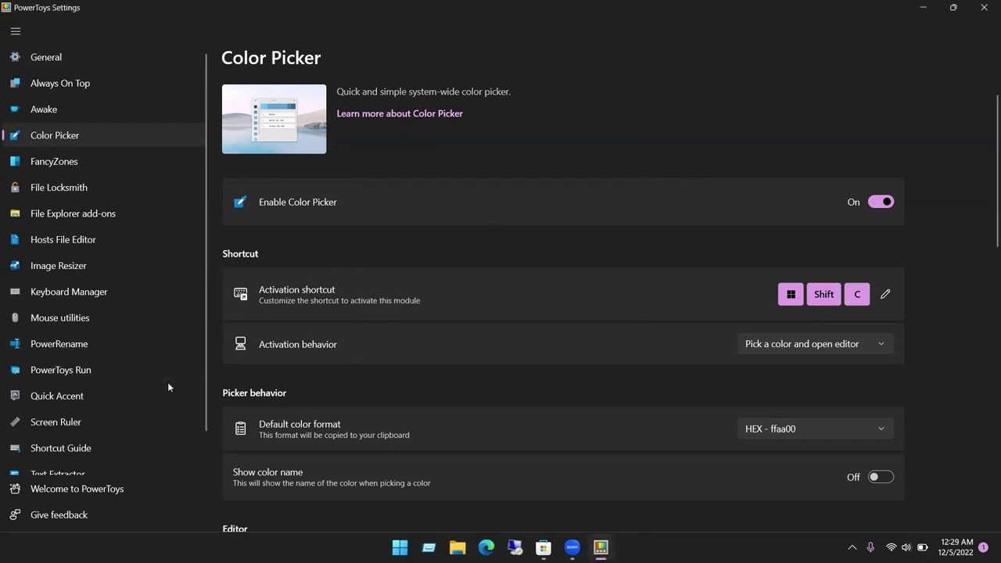
View the PowerRename settings, then minimize PowerToys Settings and open the Images folder on the desktop
click(110, 343)
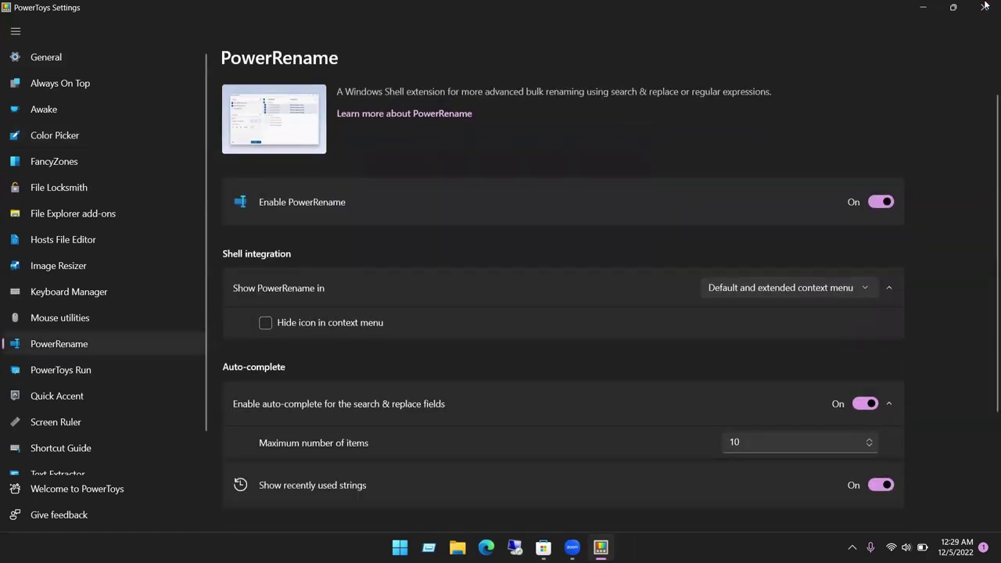
click(923, 10)
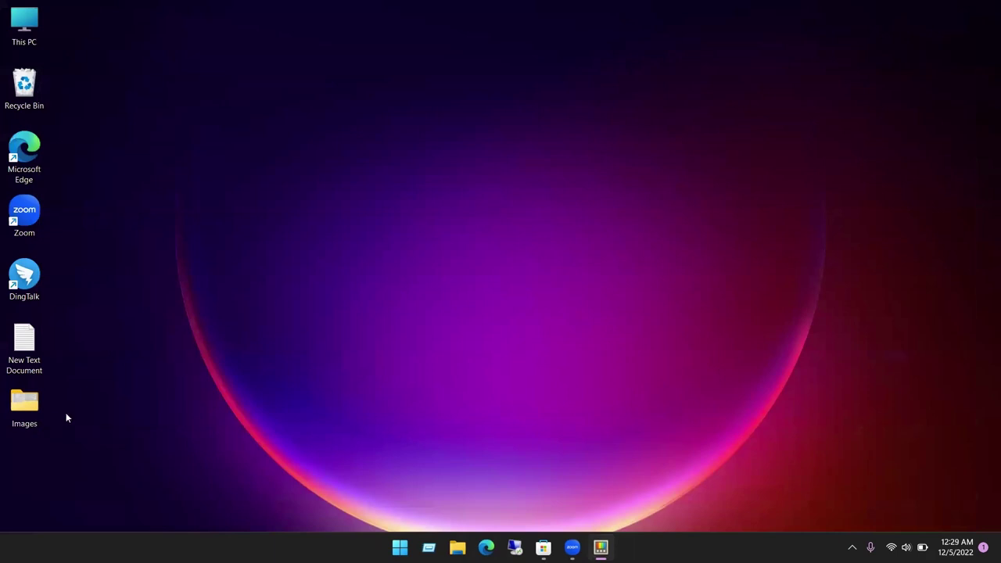
double_click(35, 407)
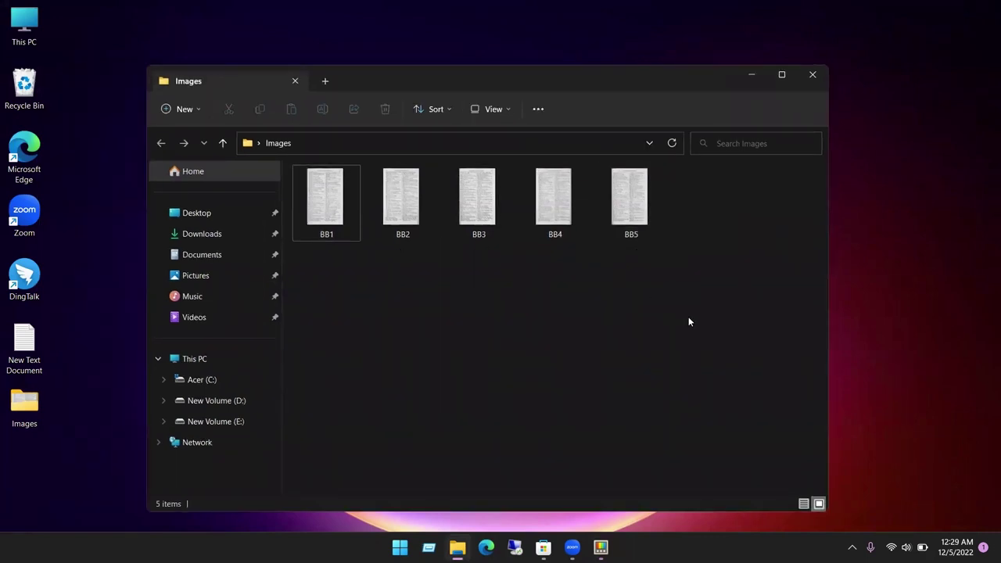
Select all five images, BB1 to BB5, and open them in PowerRename
drag(688, 317, 334, 199)
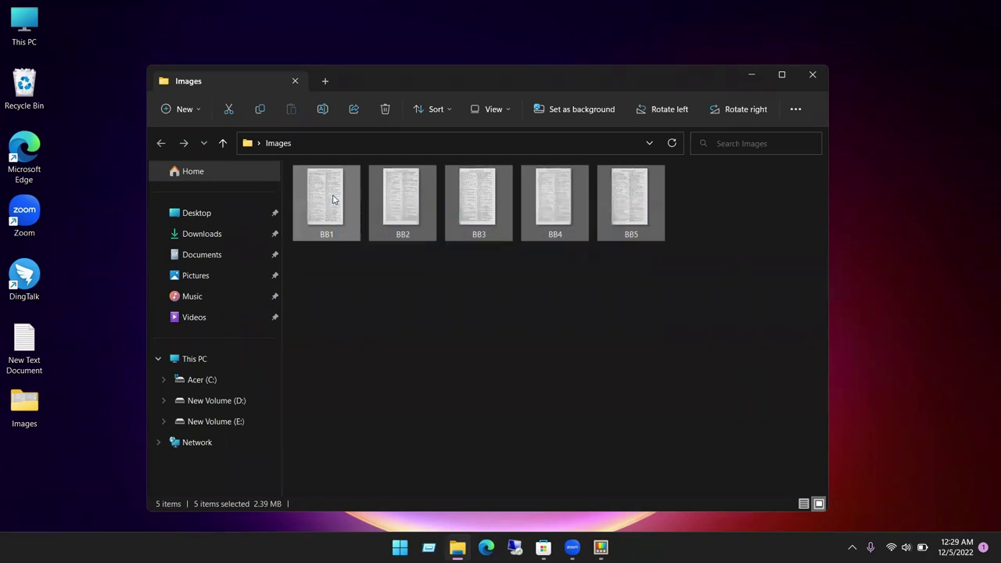
right_click(333, 199)
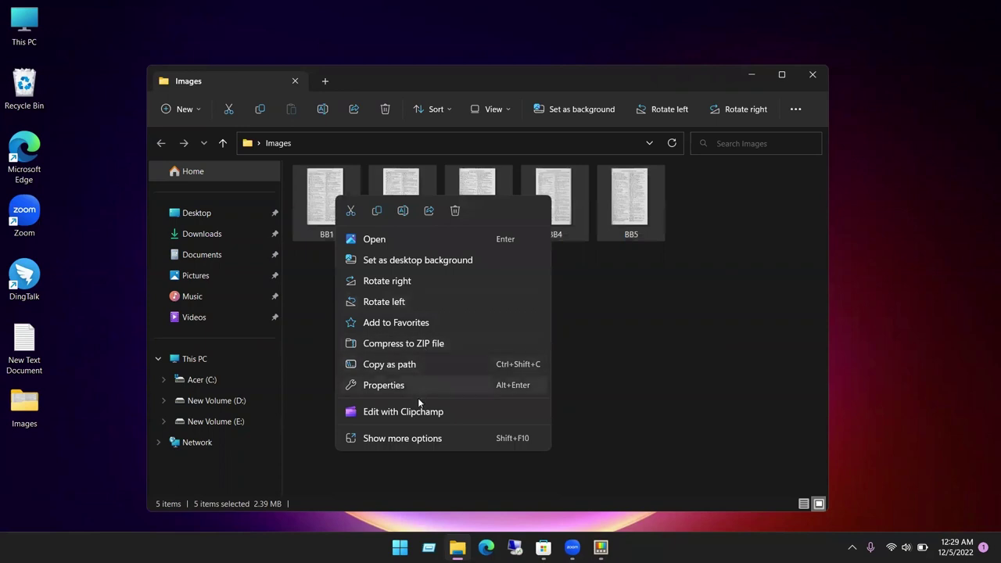
click(413, 439)
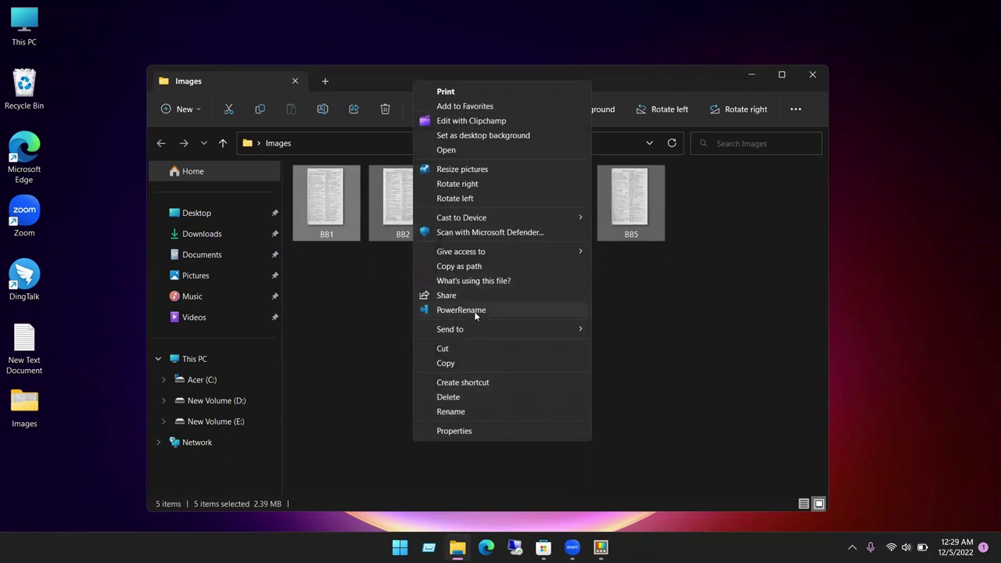
click(461, 309)
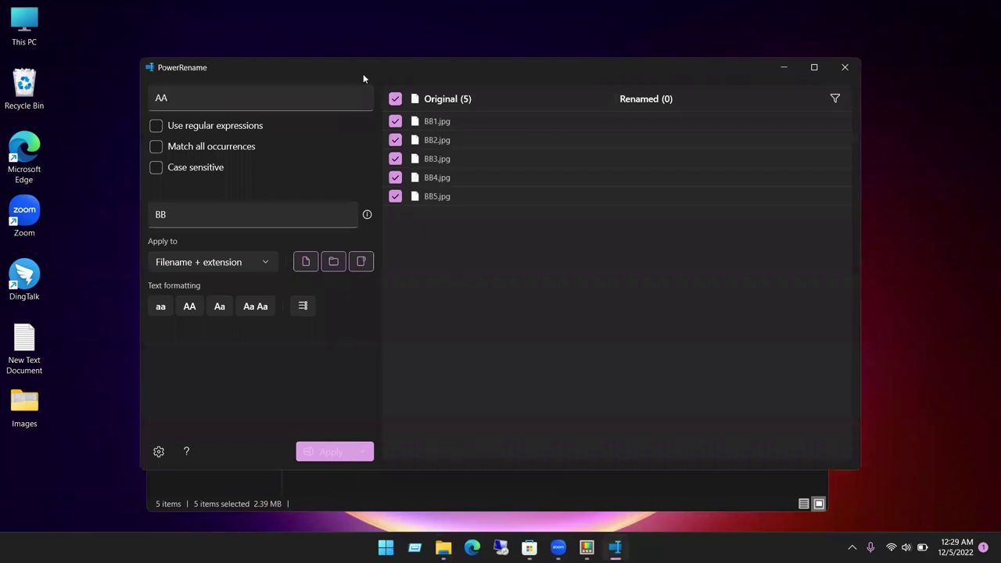
Replace "BB" with "Photo" in the names of the five images and apply the rename
drag(362, 73, 516, 109)
drag(322, 133, 294, 136)
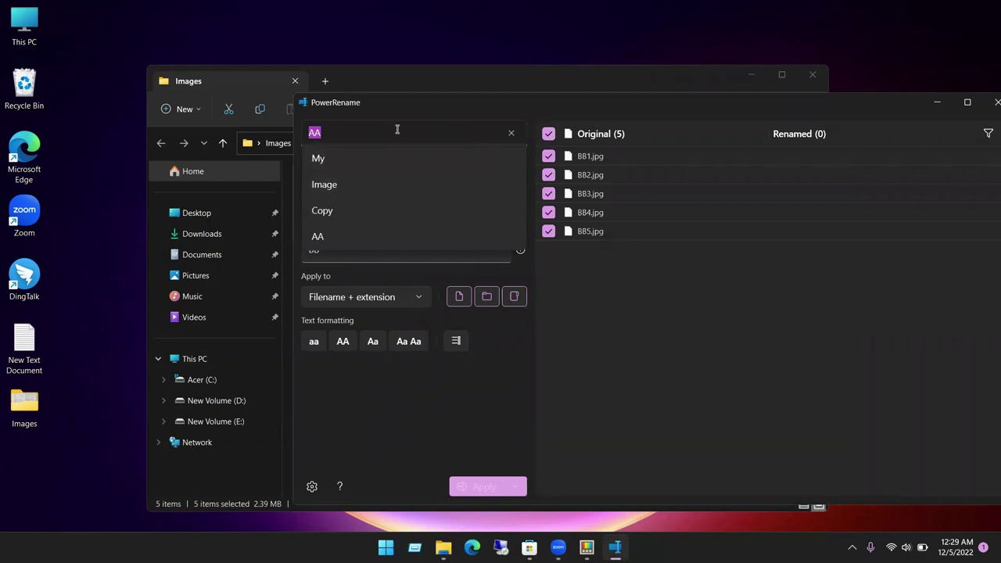
text(BB)
click(366, 282)
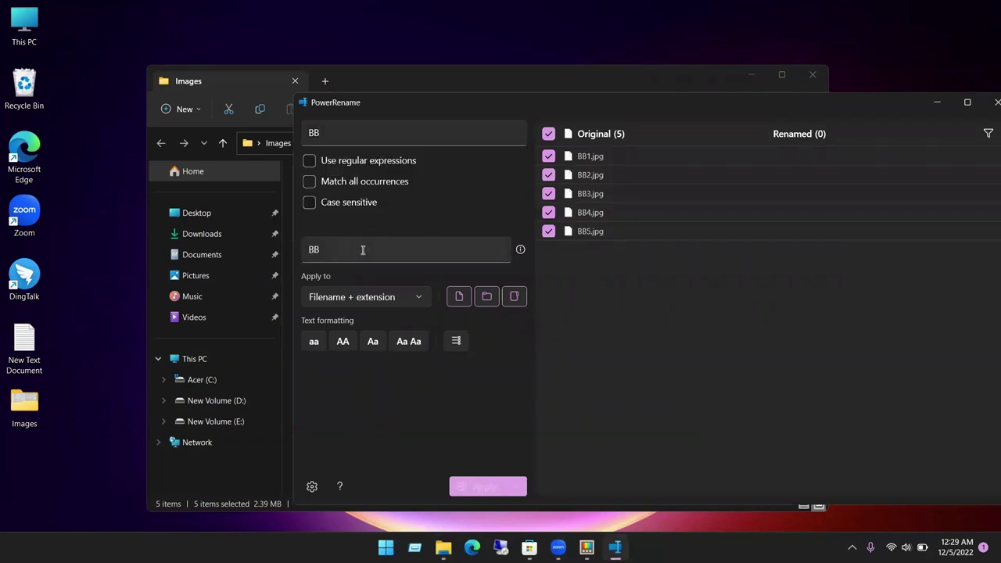
click(363, 250)
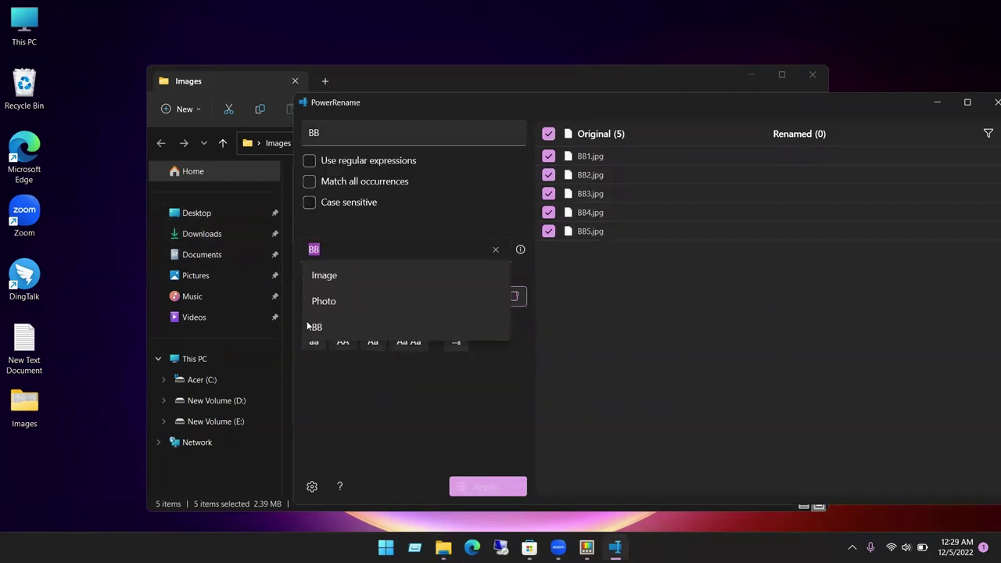
click(356, 303)
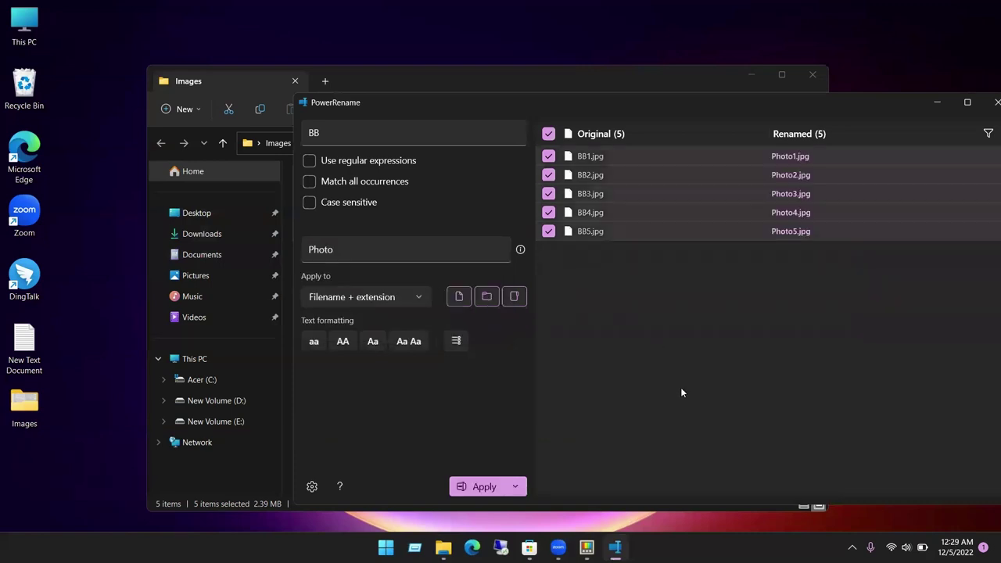
click(495, 488)
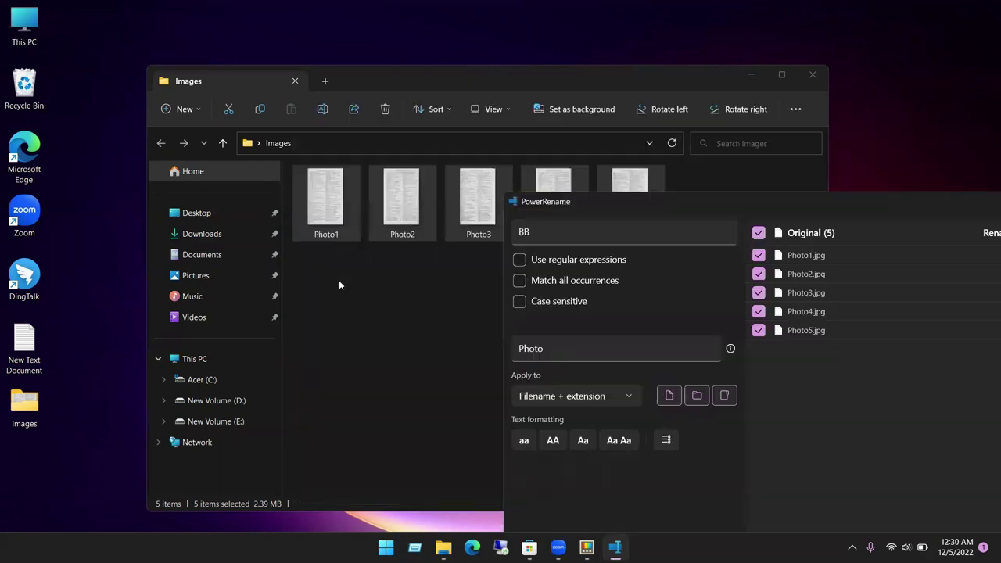
Close the PowerRename window, deselect the renamed images, and switch back to PowerToys Settings
double_click(635, 209)
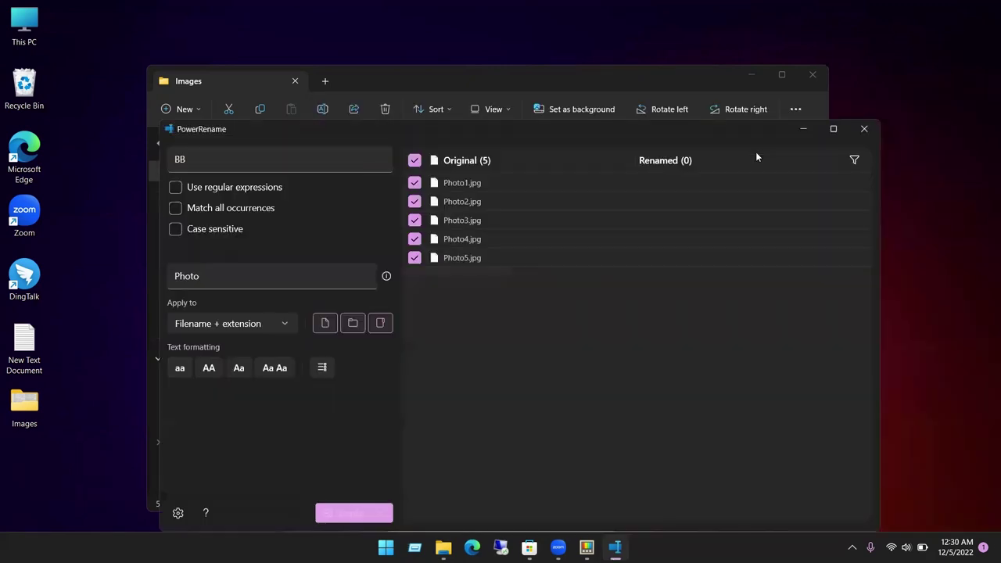
click(863, 128)
click(668, 301)
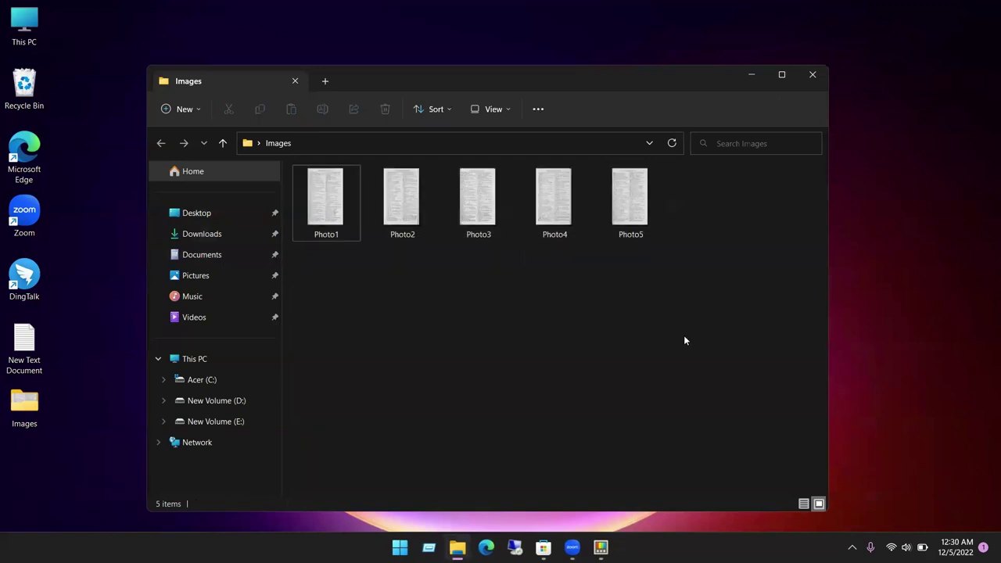
click(601, 547)
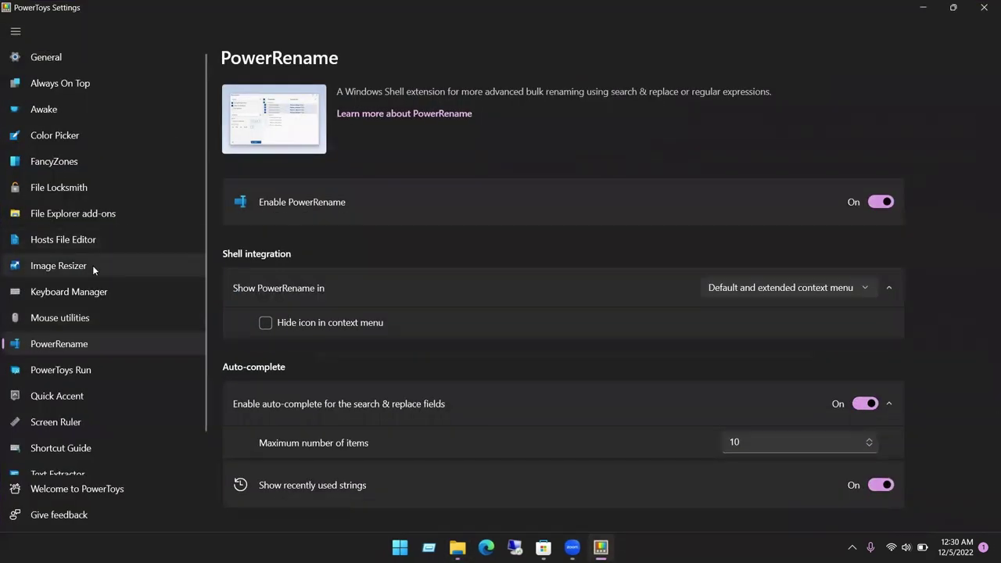
Minimize PowerToys Settings, then select the images Photo1 to Photo5 in the Images folder and open them in Image Resizer
click(923, 8)
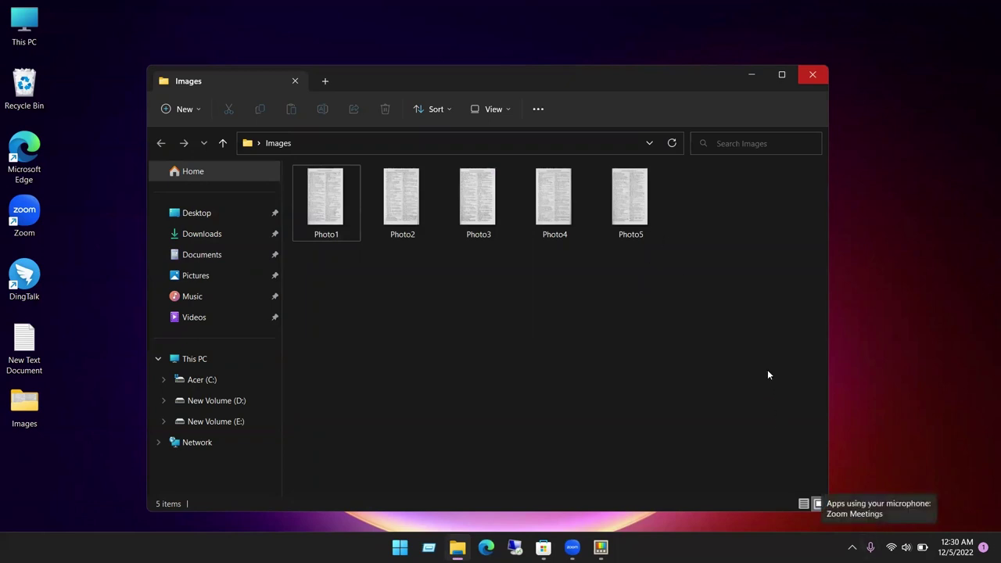
drag(744, 338, 353, 231)
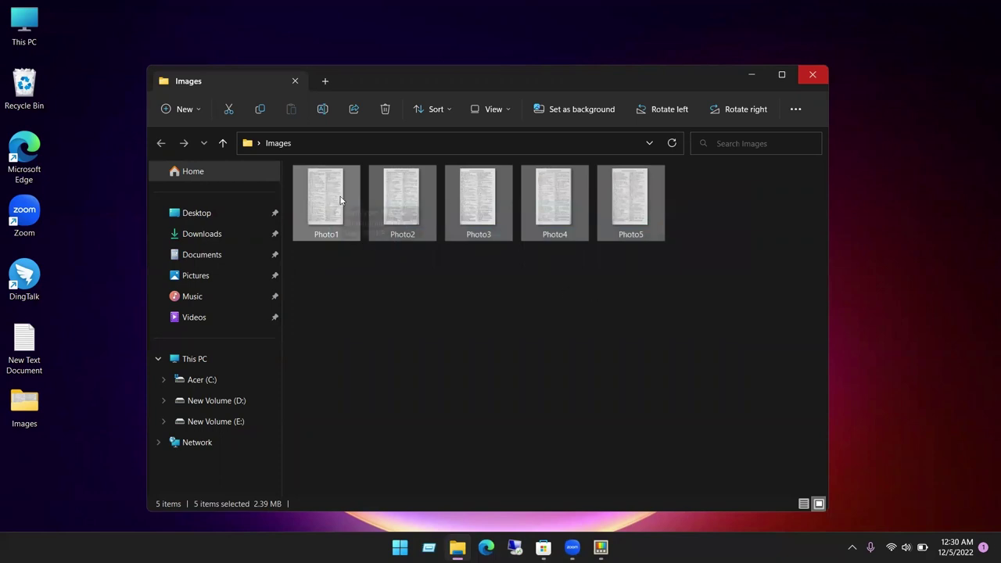
right_click(340, 200)
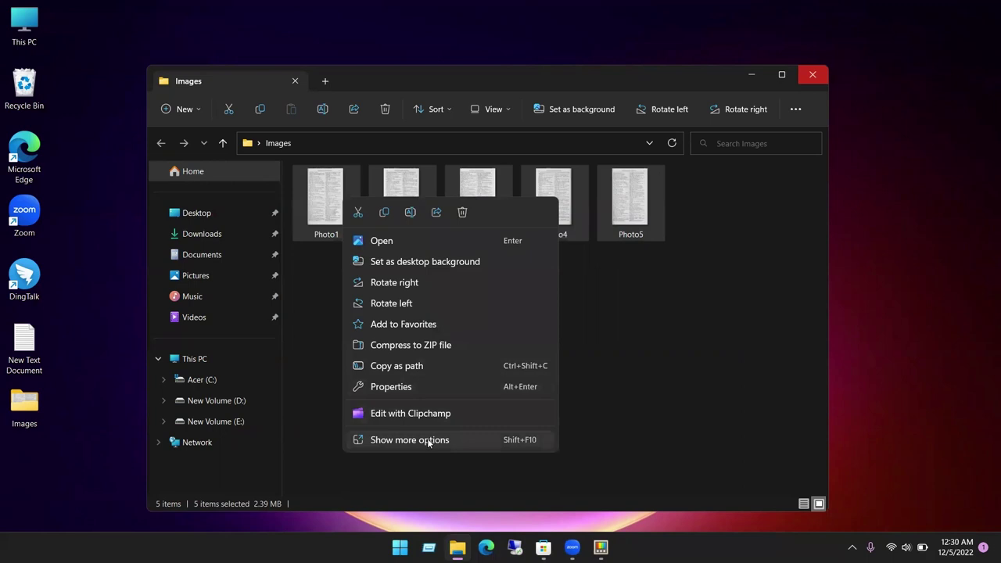
click(748, 359)
drag(748, 358, 335, 181)
right_click(335, 182)
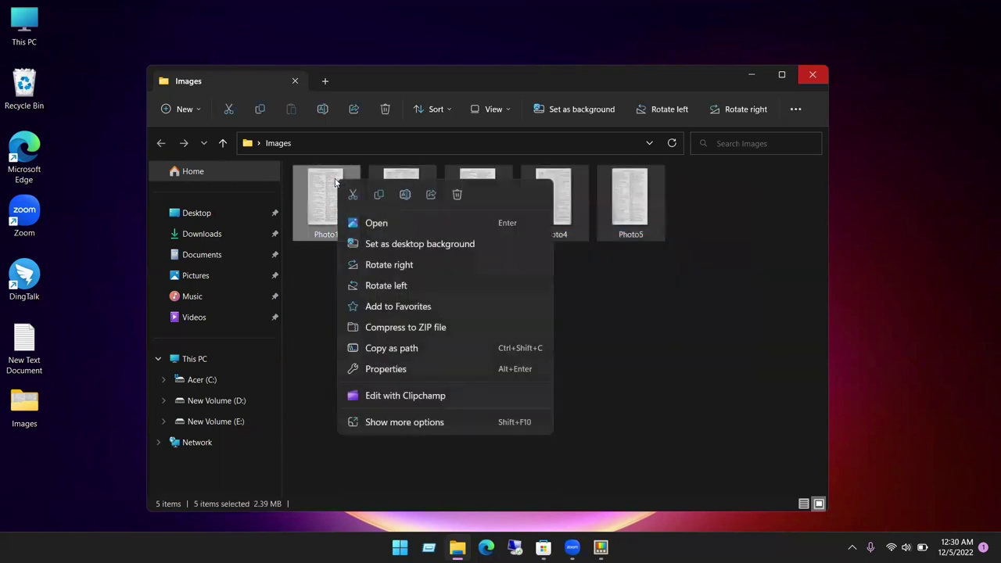
click(413, 424)
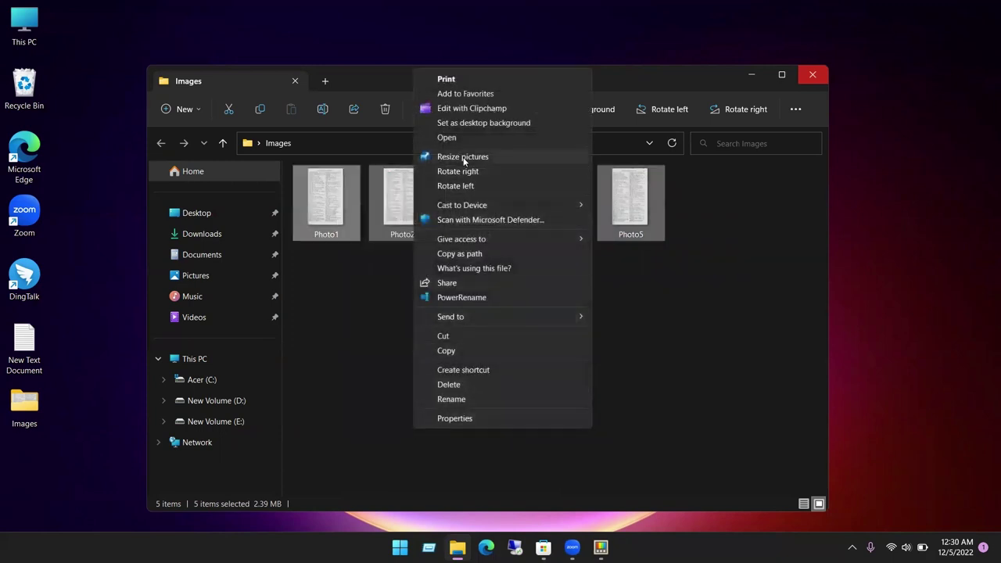
click(462, 156)
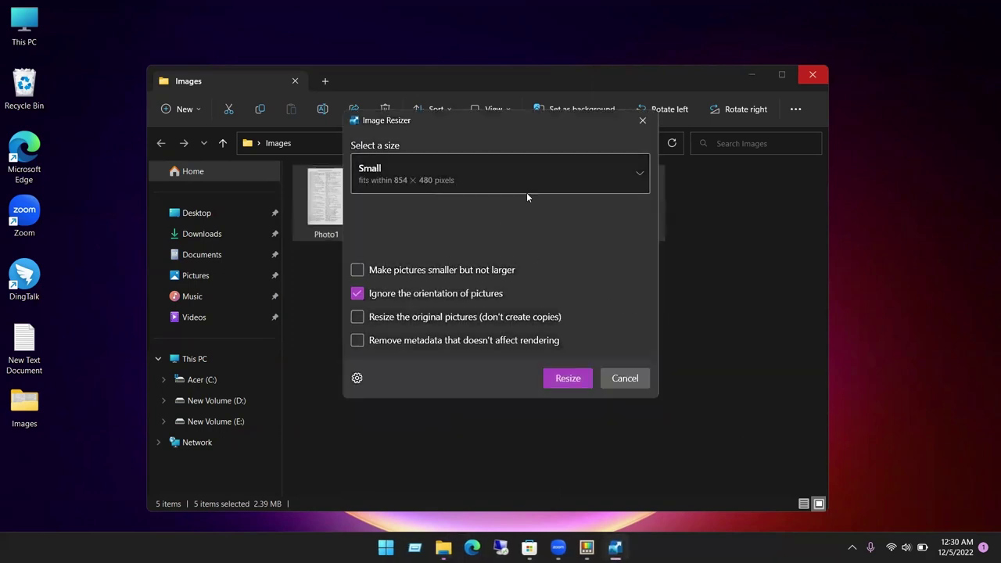
click(535, 180)
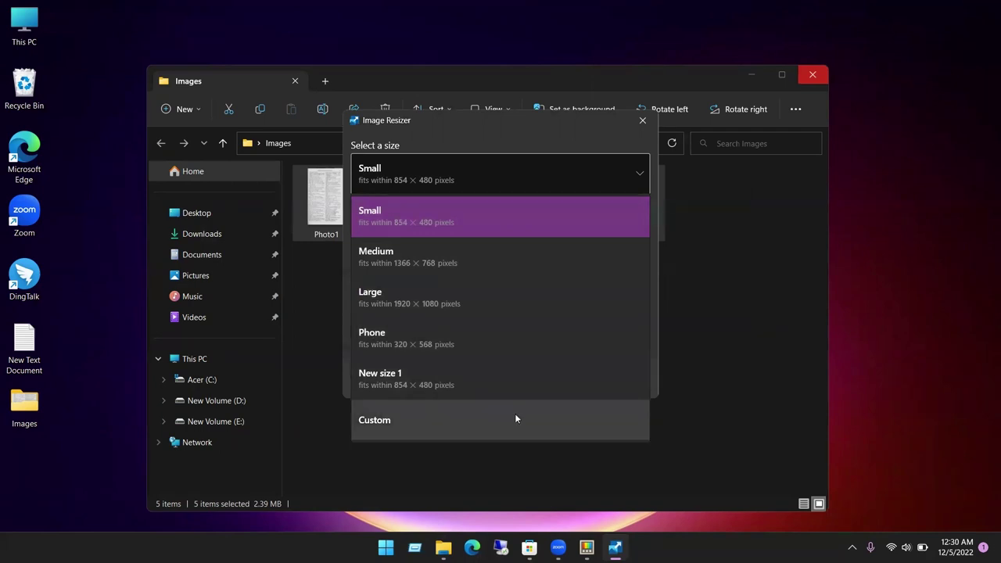
key(Escape)
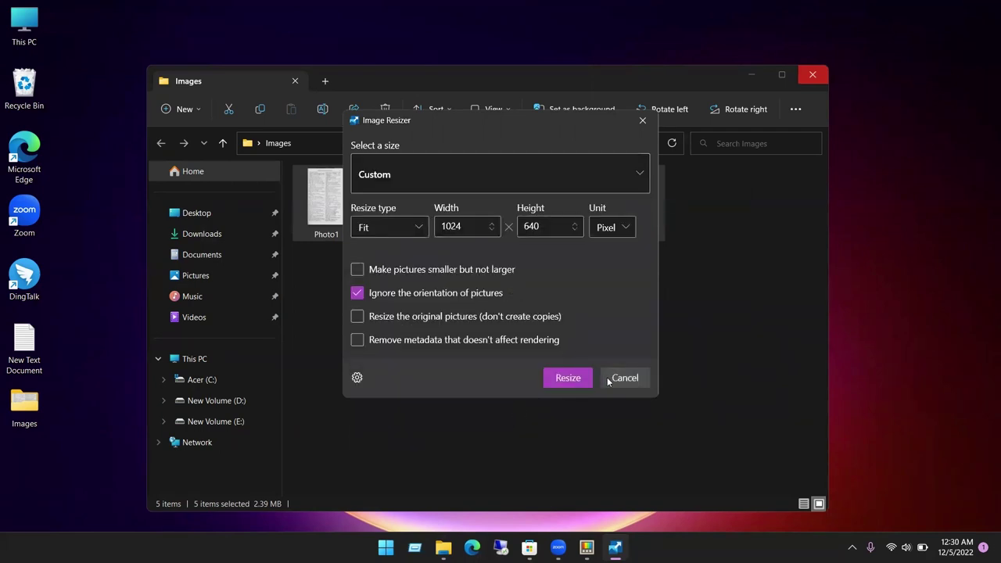
click(610, 380)
Resize the images Photo1 to Photo5 with Image Resizer using the Small preset (854 × 480 pixels)
drag(703, 317, 328, 183)
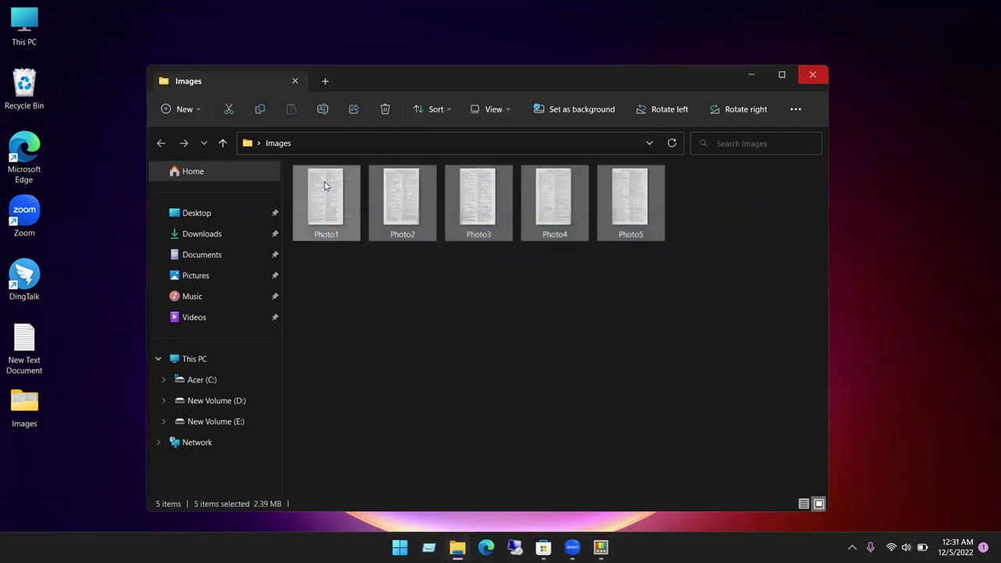
right_click(328, 183)
click(422, 423)
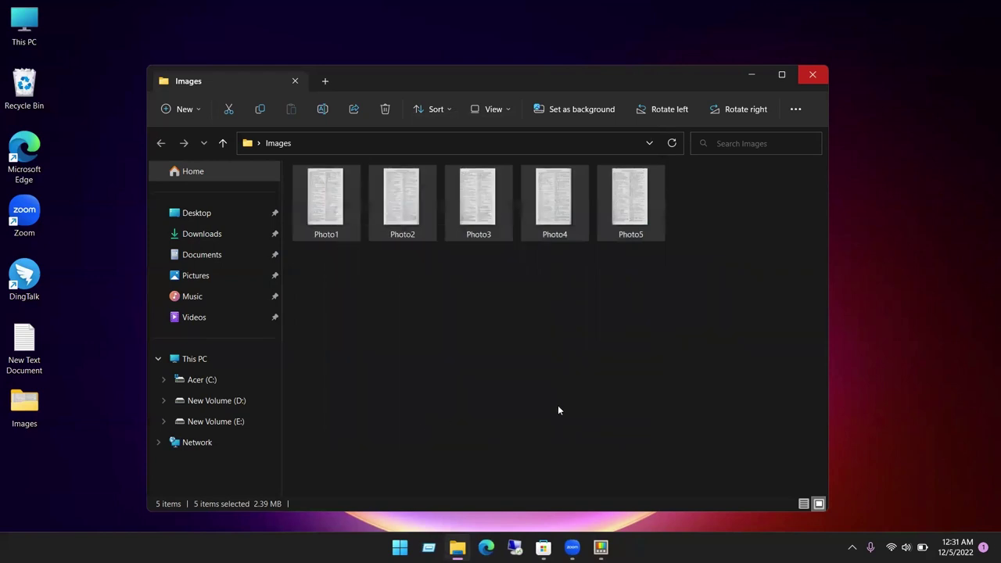
click(500, 153)
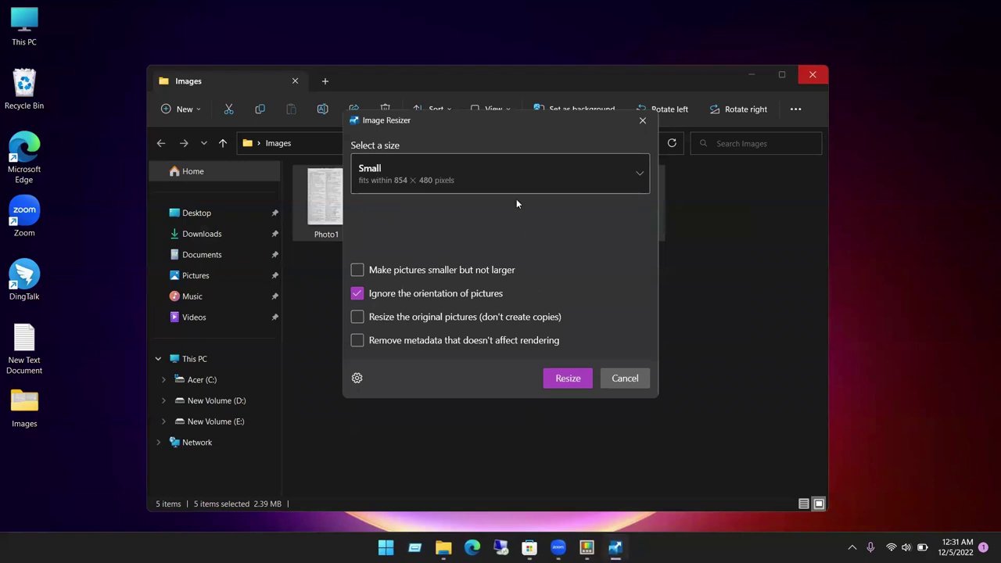
click(521, 175)
click(507, 224)
click(568, 378)
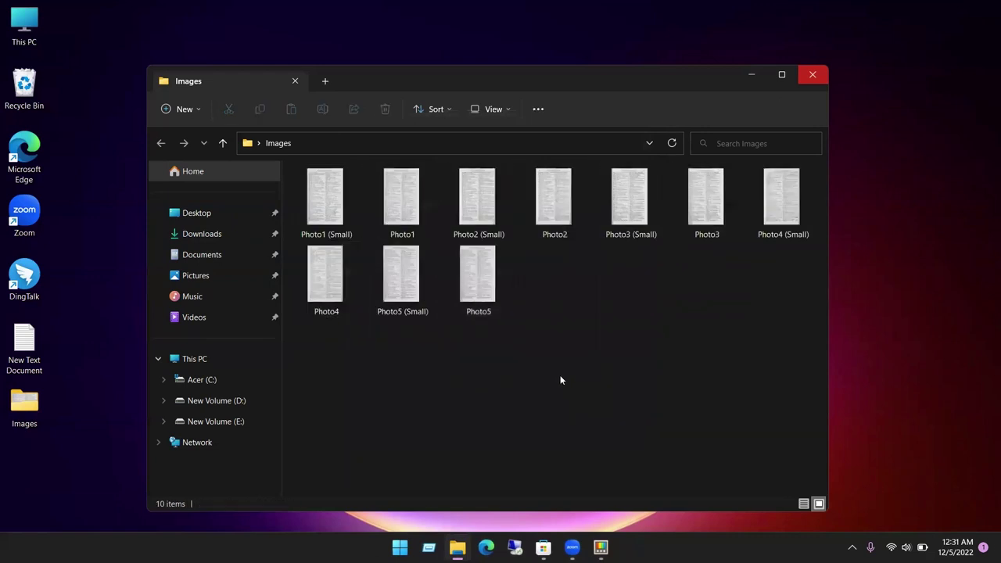
Compare the file sizes of Photo1 (Small) and Photo1, then open the small copy briefly and close the viewer
click(336, 227)
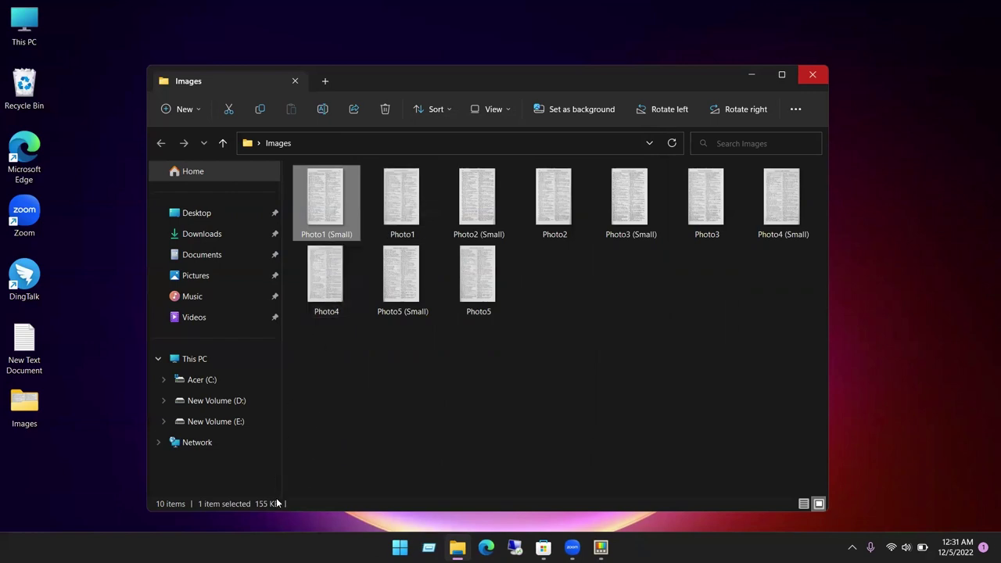
click(416, 222)
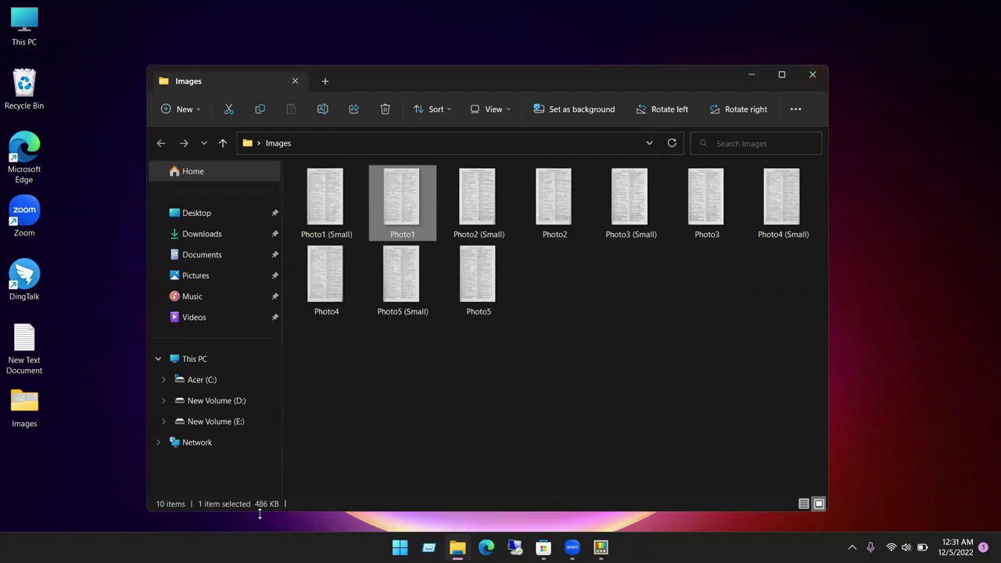
click(408, 349)
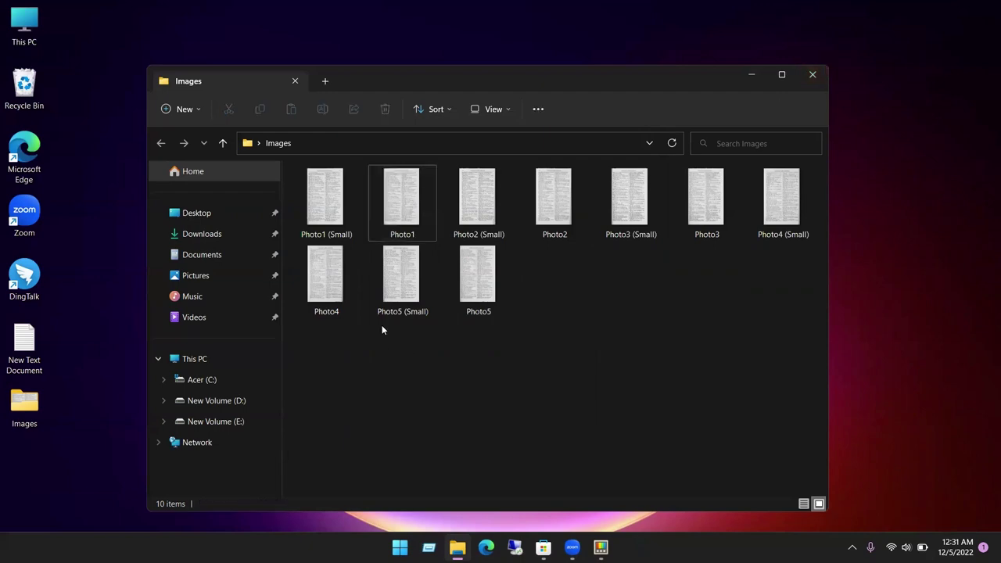
click(345, 219)
key(Return)
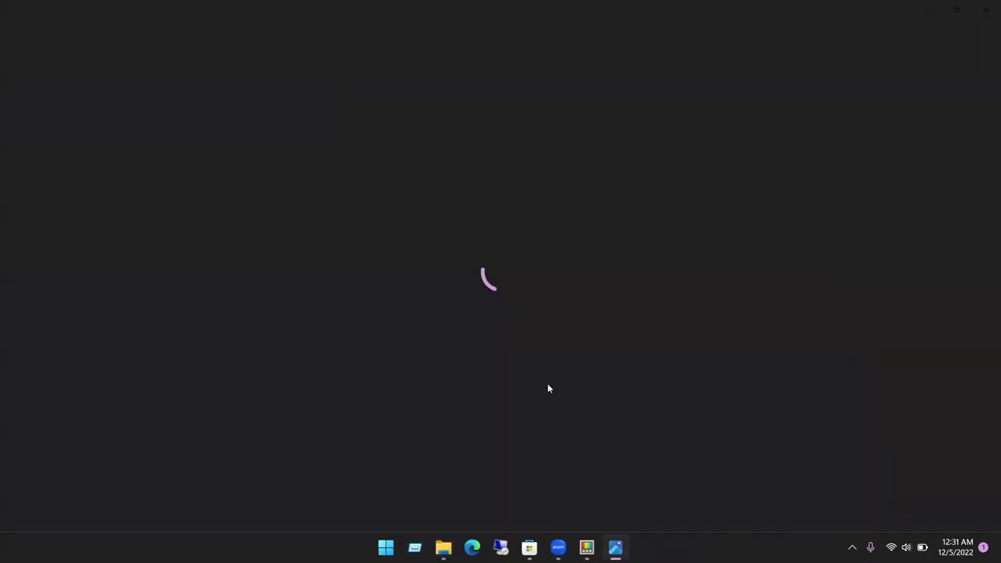
click(985, 10)
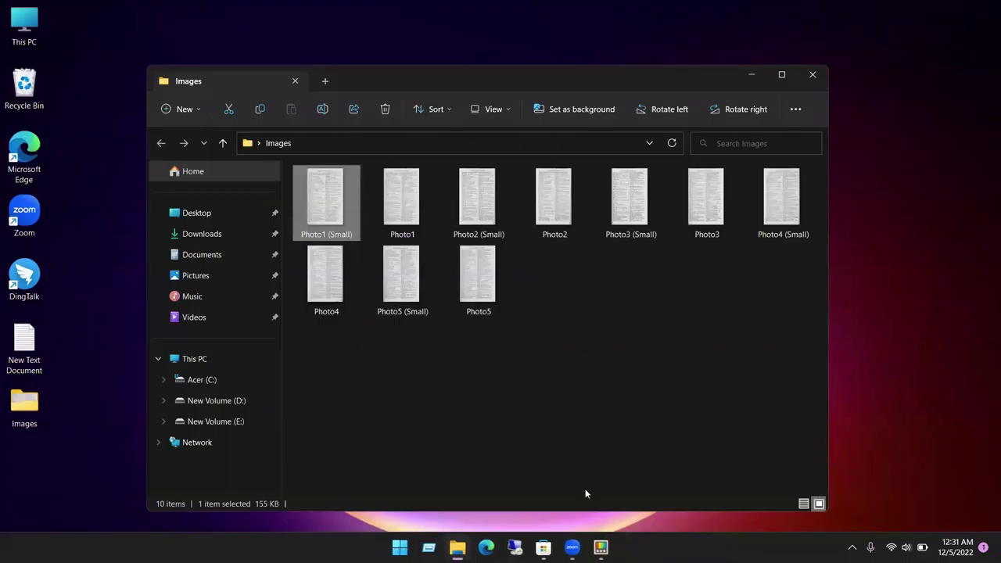
Switch back to PowerToys Settings and view the Text Extractor page
click(600, 548)
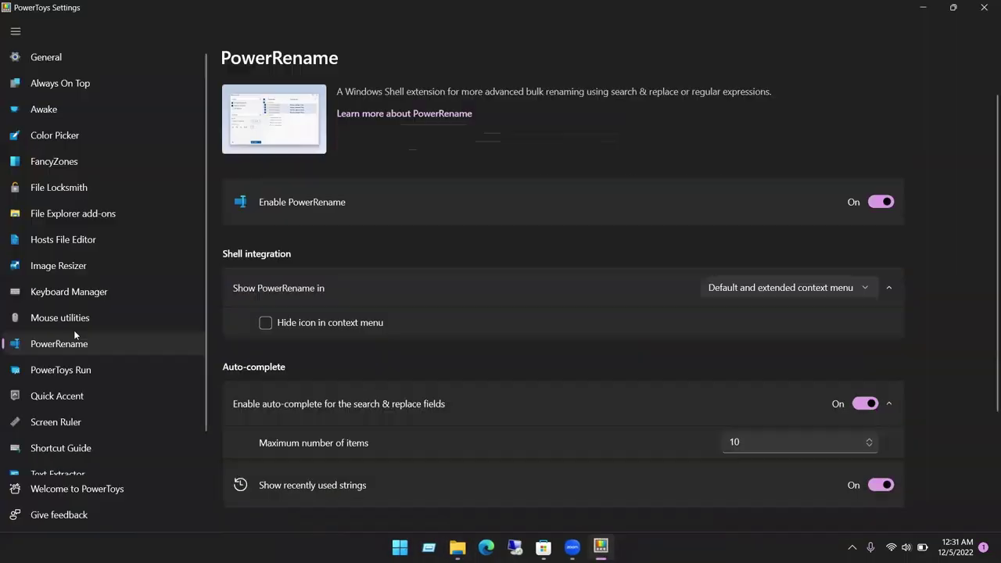
scroll(107, 457, down, 1)
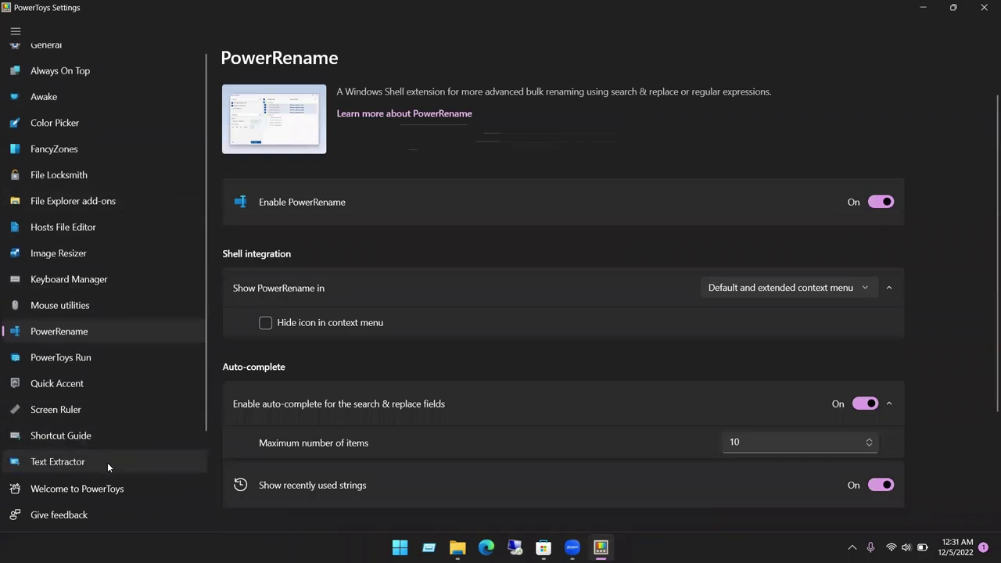
click(105, 437)
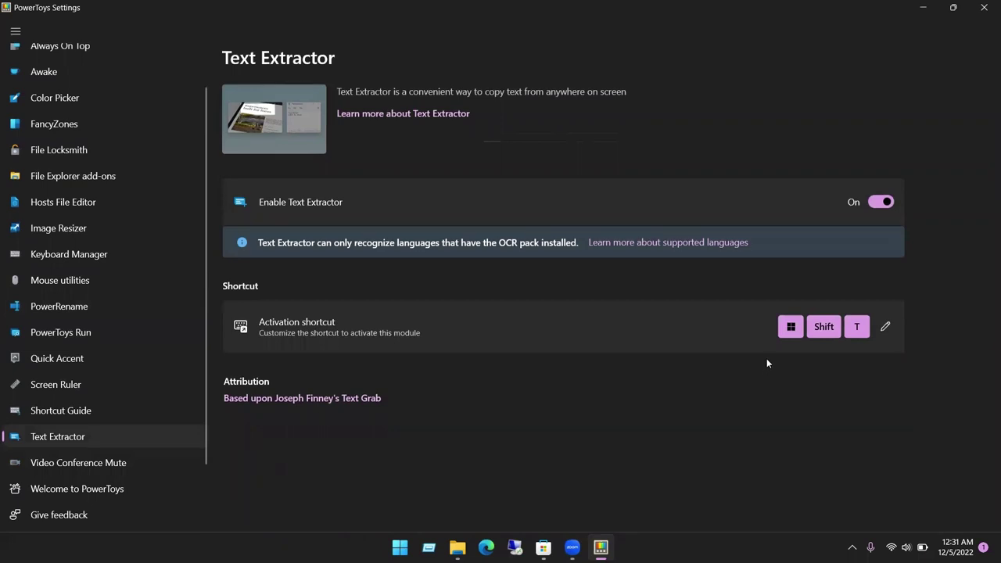
Capture the list of PowerToys utilities with Text Extractor and paste the text into a new blank Word document
key(super+shift+t)
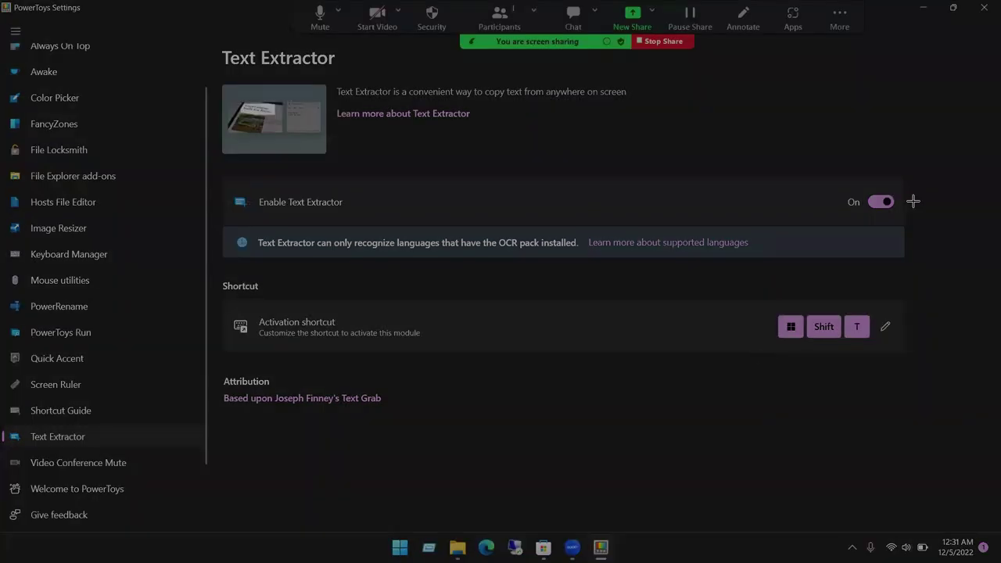
drag(11, 31, 214, 462)
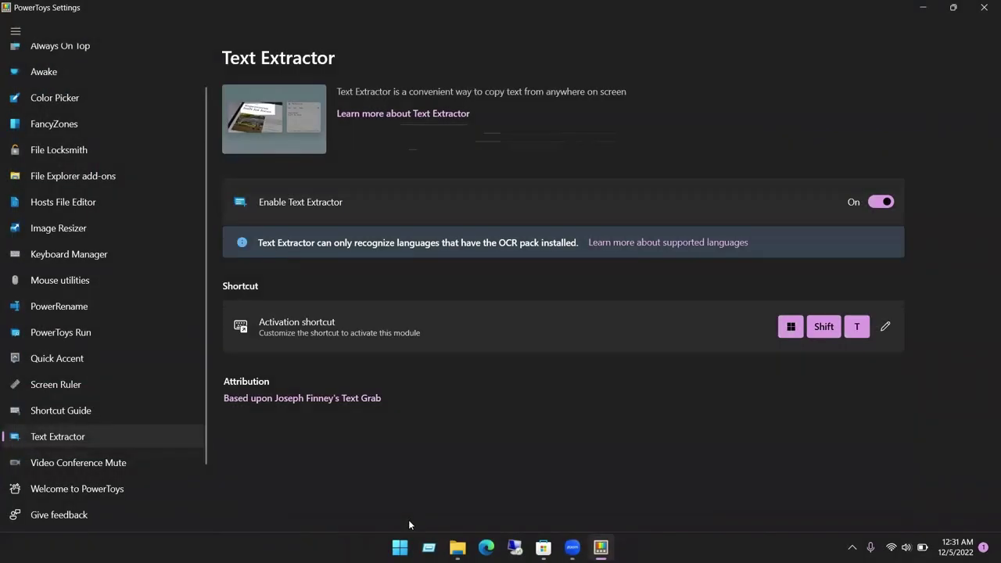
click(400, 547)
click(469, 154)
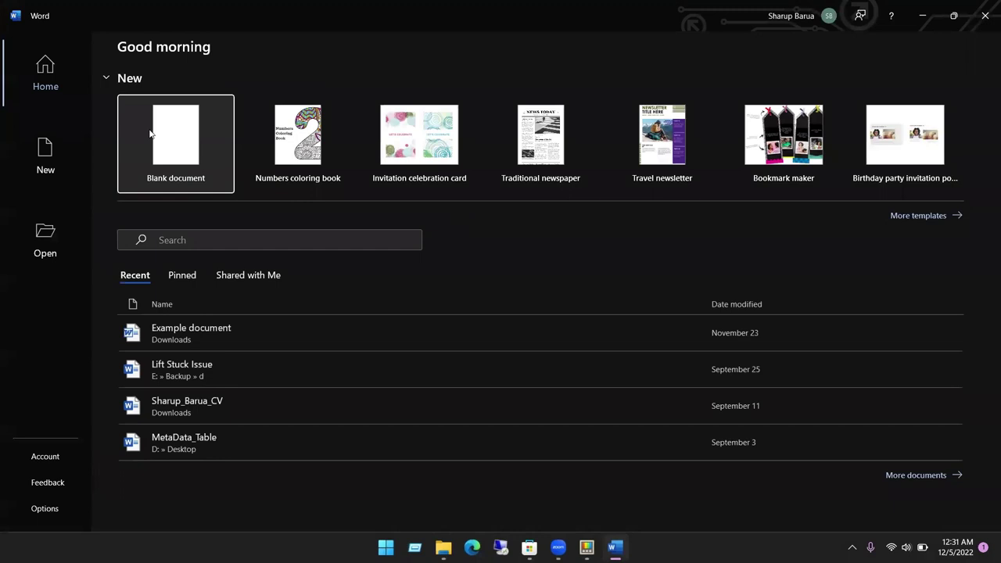
click(150, 135)
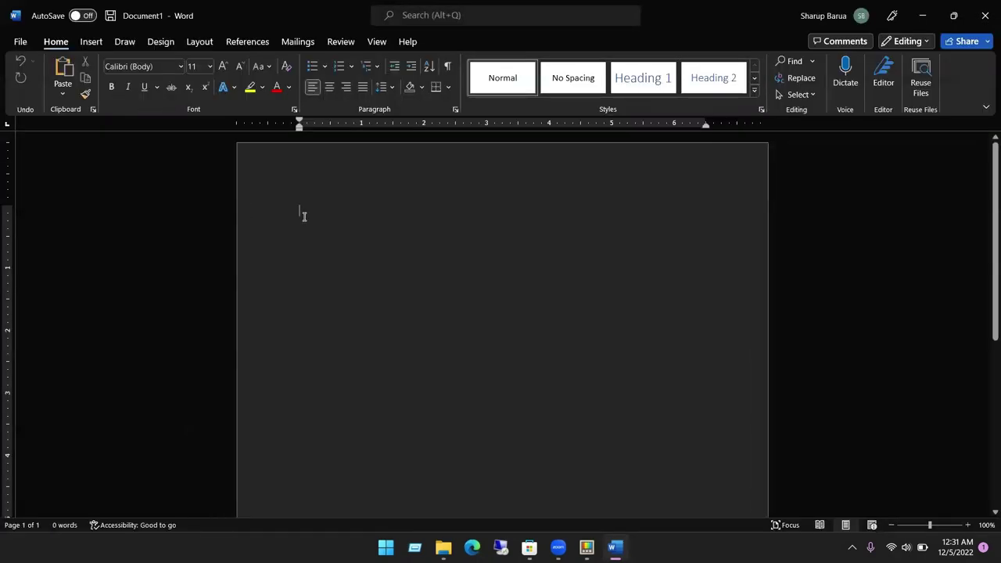
text(Always On lop Awake Color Picker FancyZones File Locksmith File Explorer add-ons Hosts File Editor Image Resizer Keyboard Manager Mouse utilities PowerRename Power Toys Run Quick Accent Screen Ruler Shortcut Guide Text Extractor)
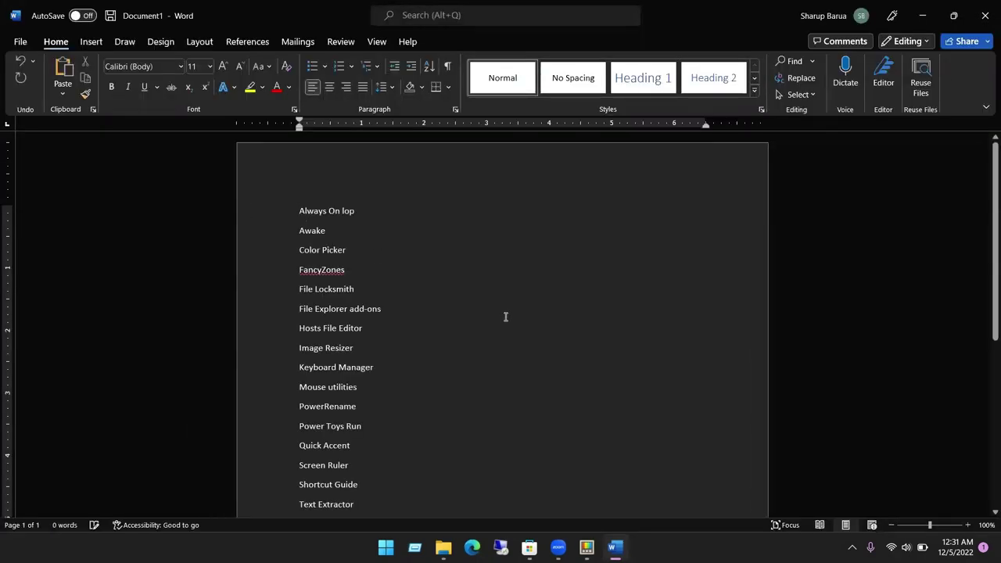
Delete the pasted utility list from the document, then minimize Word and PowerToys Settings
drag(402, 509, 264, 191)
key(Delete)
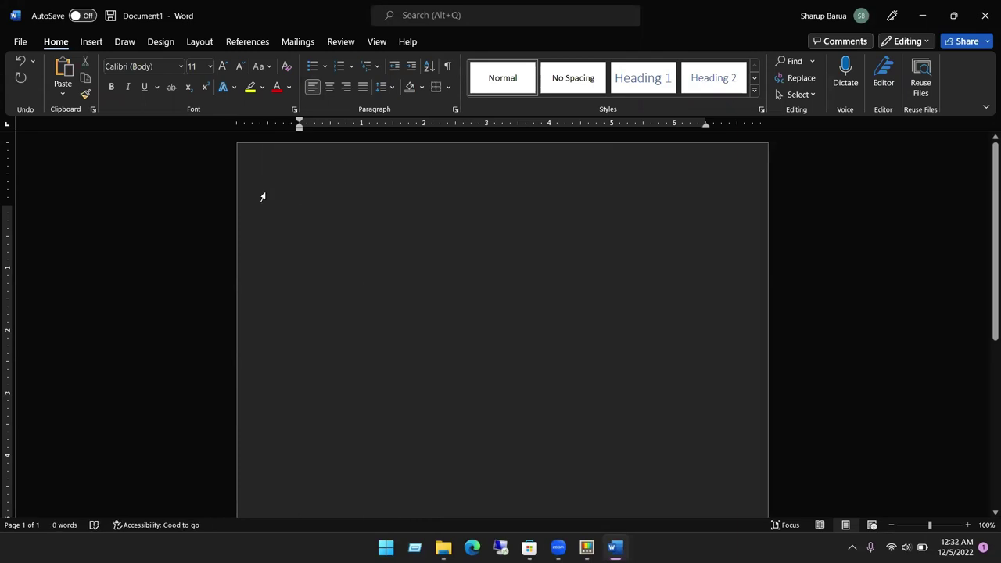
click(925, 16)
click(924, 9)
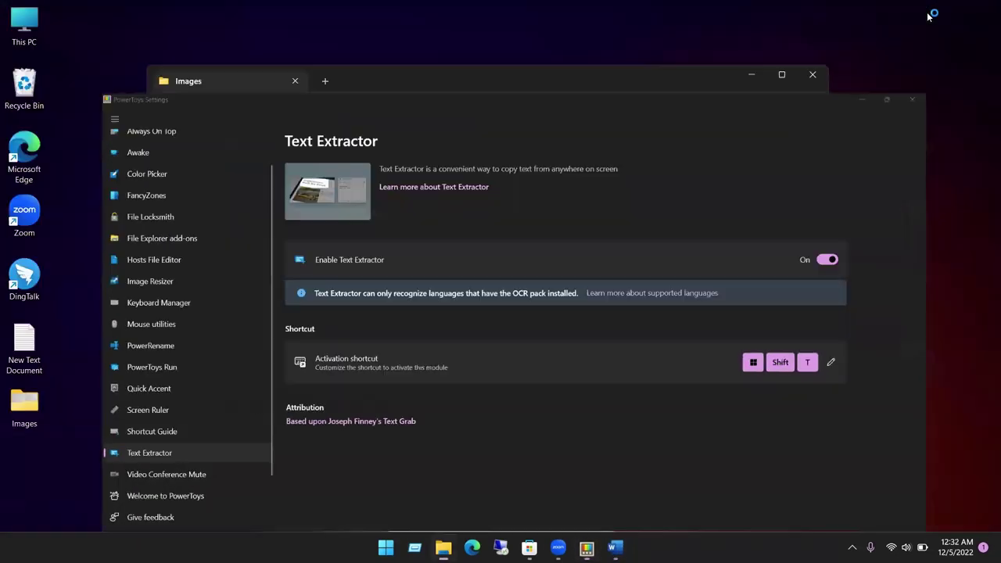
Open Photo1 (Small) from the Images folder and capture the text of its first column with Text Extractor
double_click(345, 198)
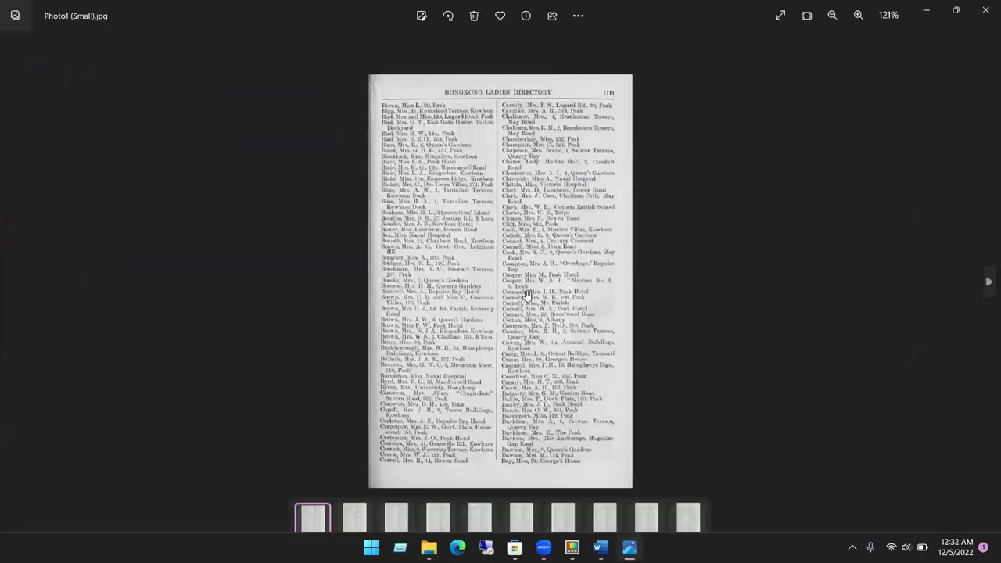
scroll(544, 312, up, 3)
scroll(568, 337, up, 2)
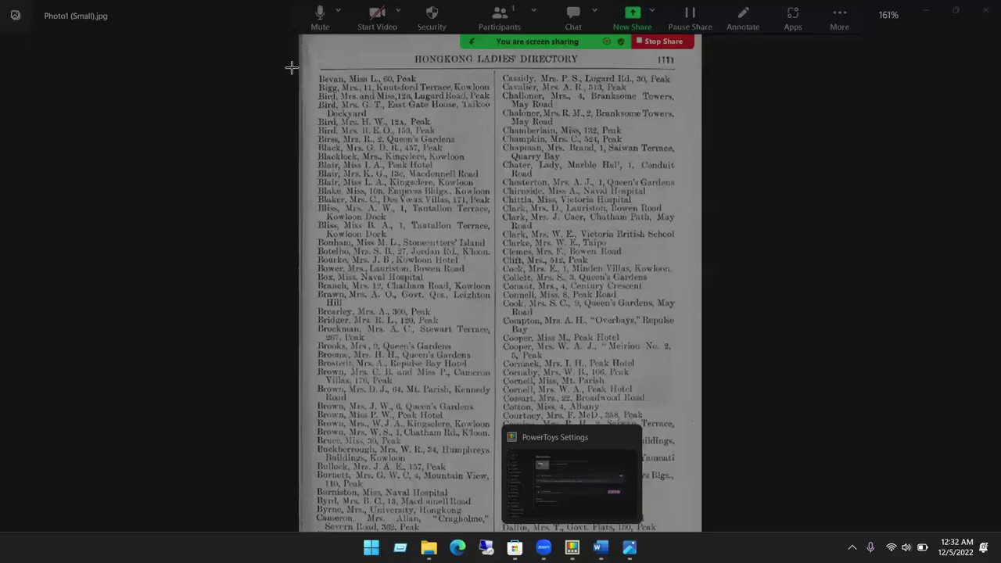
drag(308, 66, 487, 526)
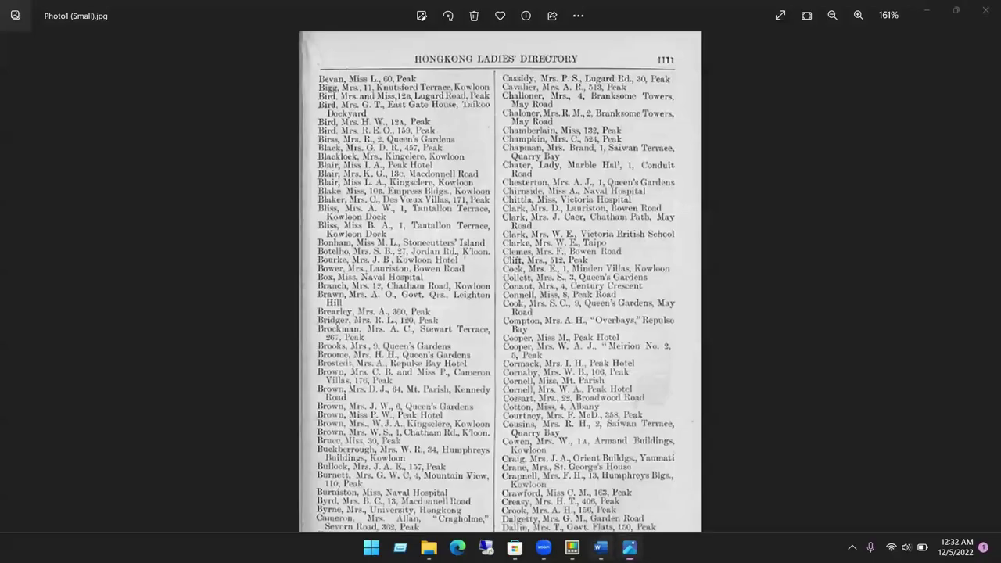
Paste the extracted column text into the blank Word document, review it, and close the document without saving
click(601, 547)
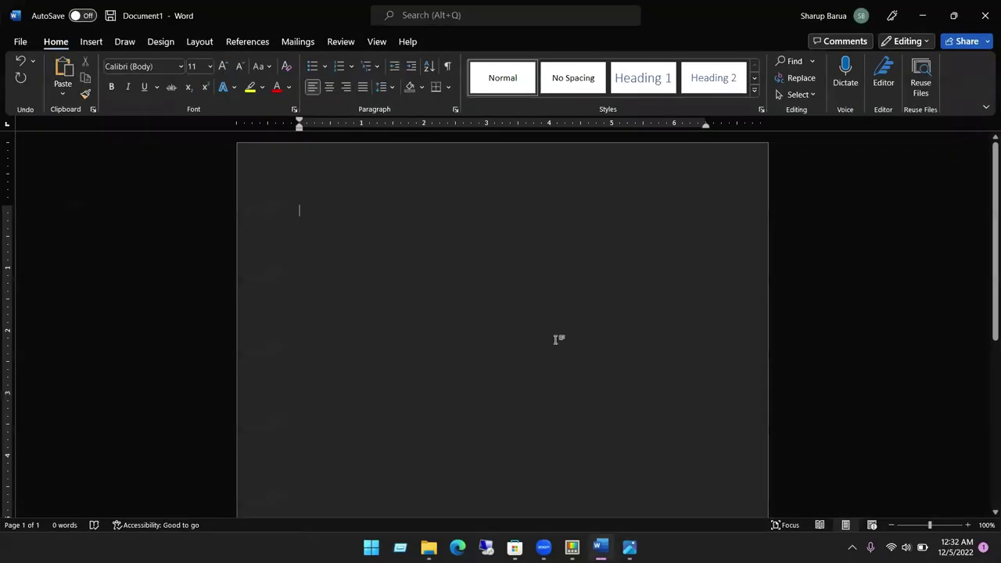
key(ctrl+v)
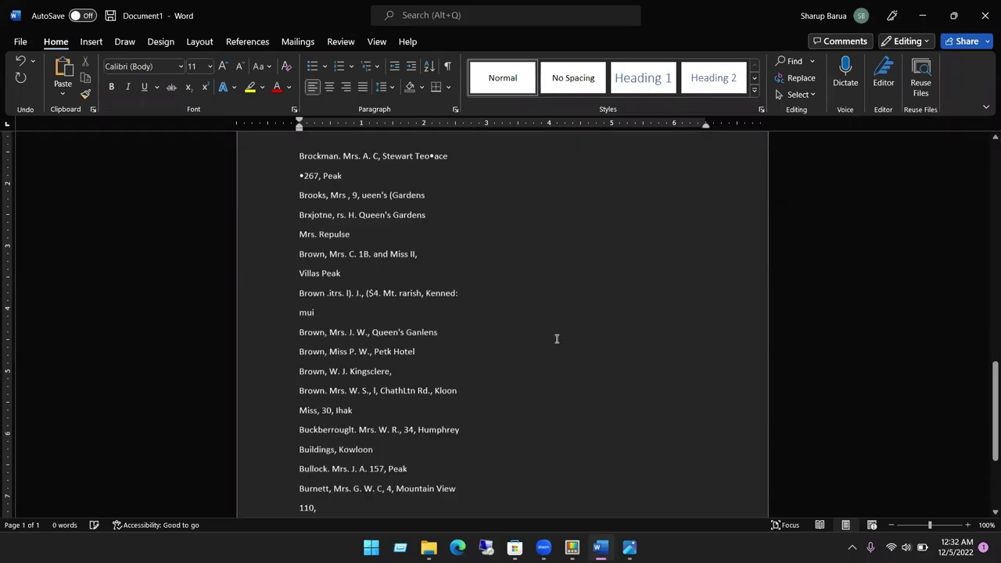
scroll(568, 326, up, 10)
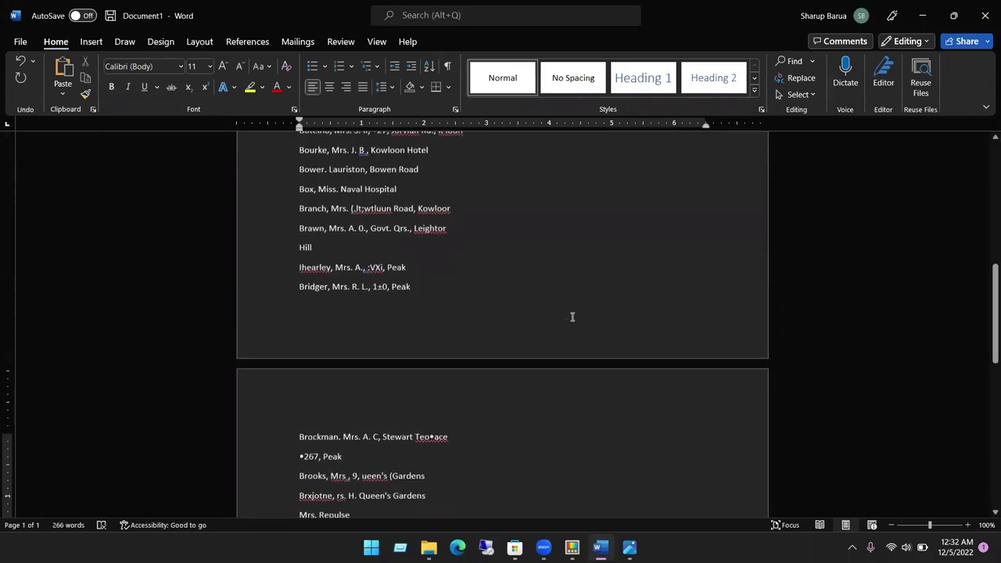
scroll(571, 315, up, 6)
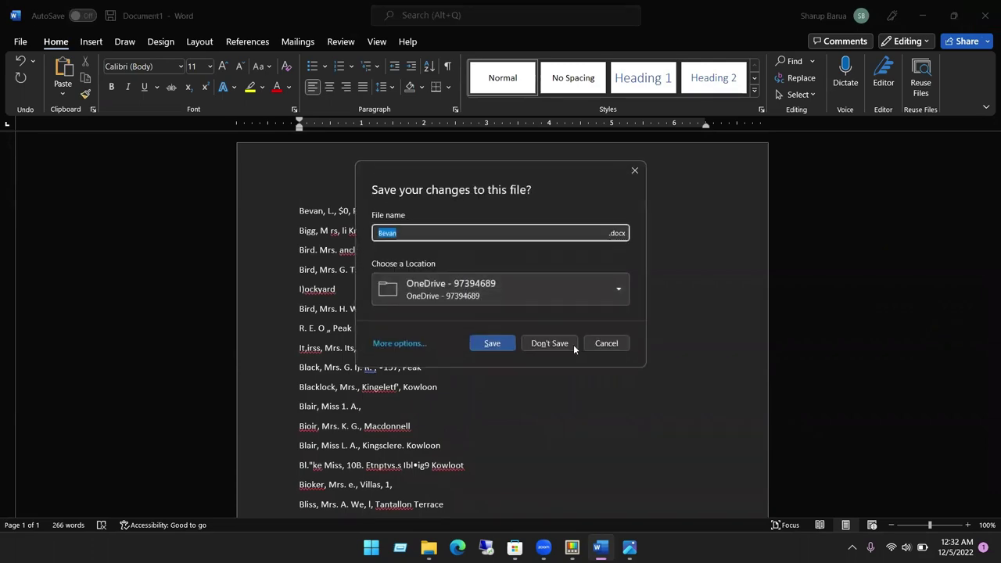
click(564, 344)
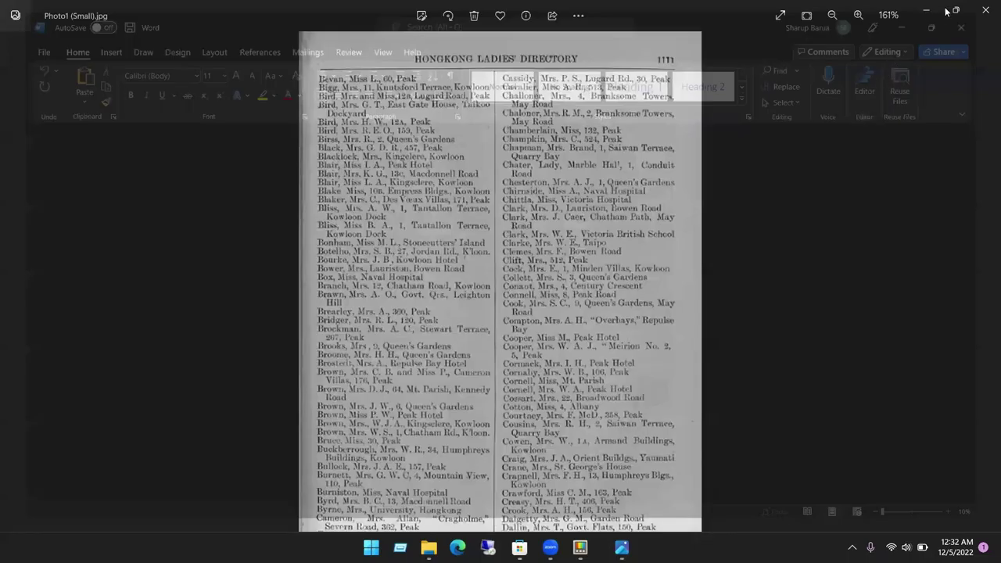
Close the Photo1 (Small) image, switch to the Mouse utilities page of PowerToys Settings, and activate Find My Mouse
key(alt+F4)
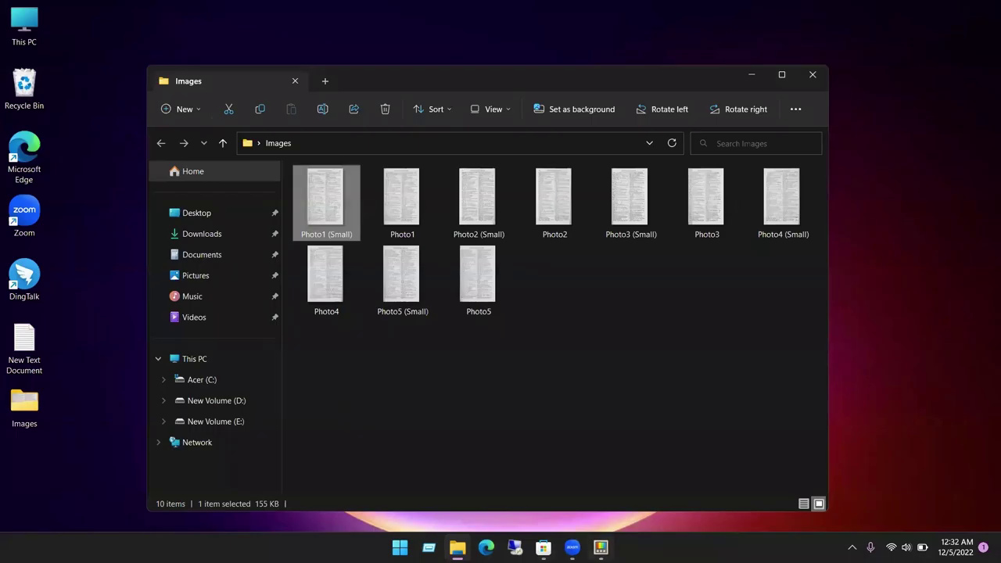
click(600, 548)
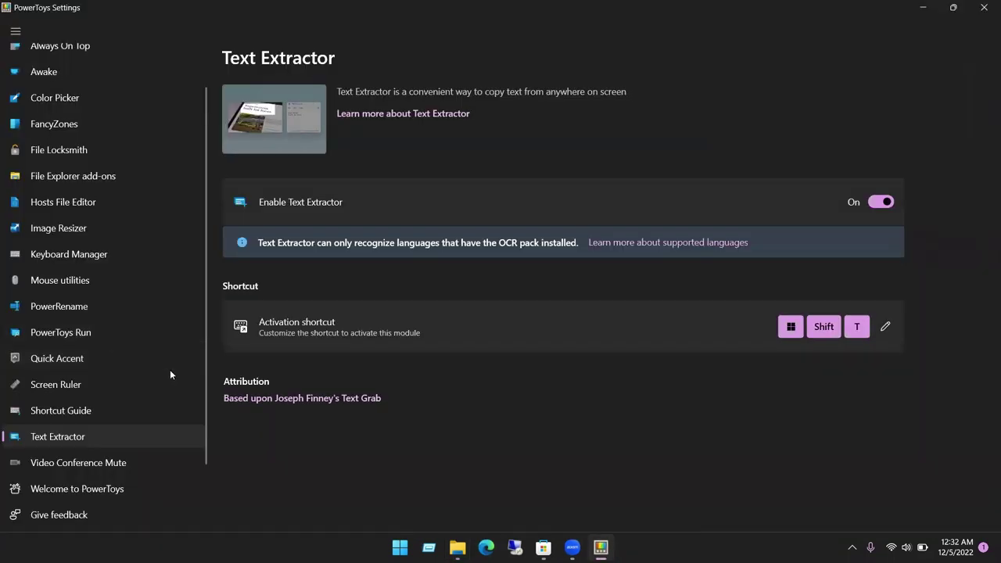
click(119, 286)
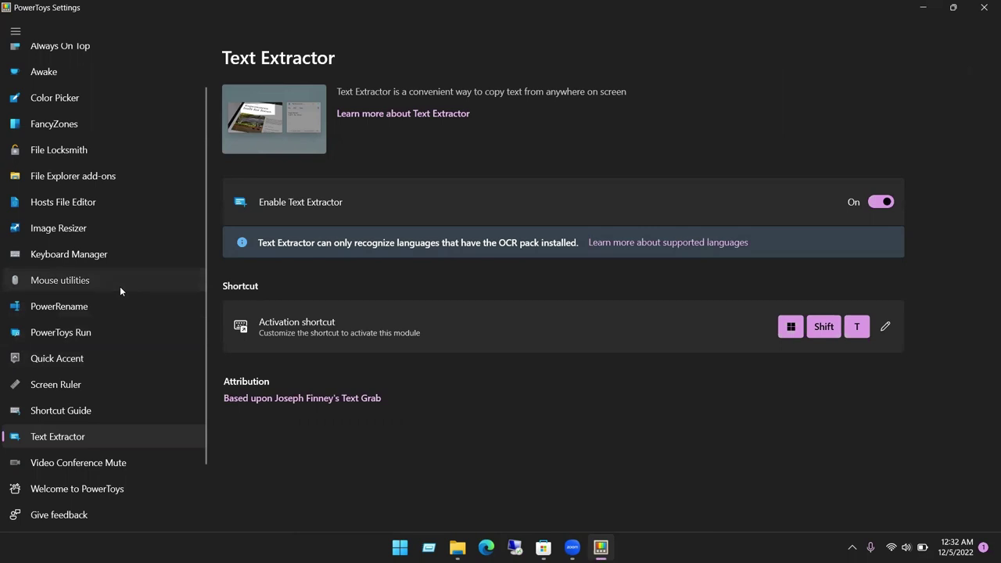
scroll(641, 446, down, 1)
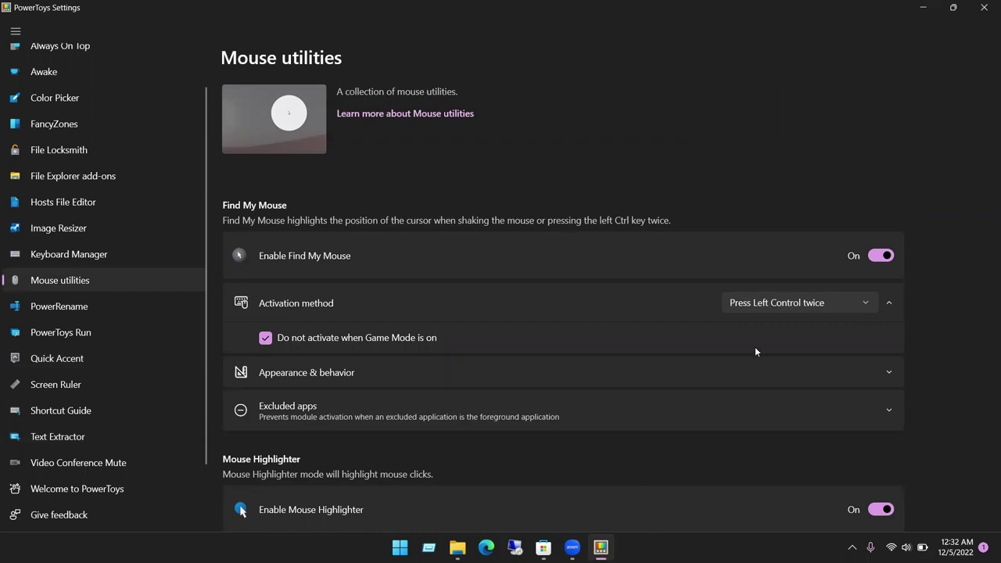
key(ctrl)
key(ctrl)
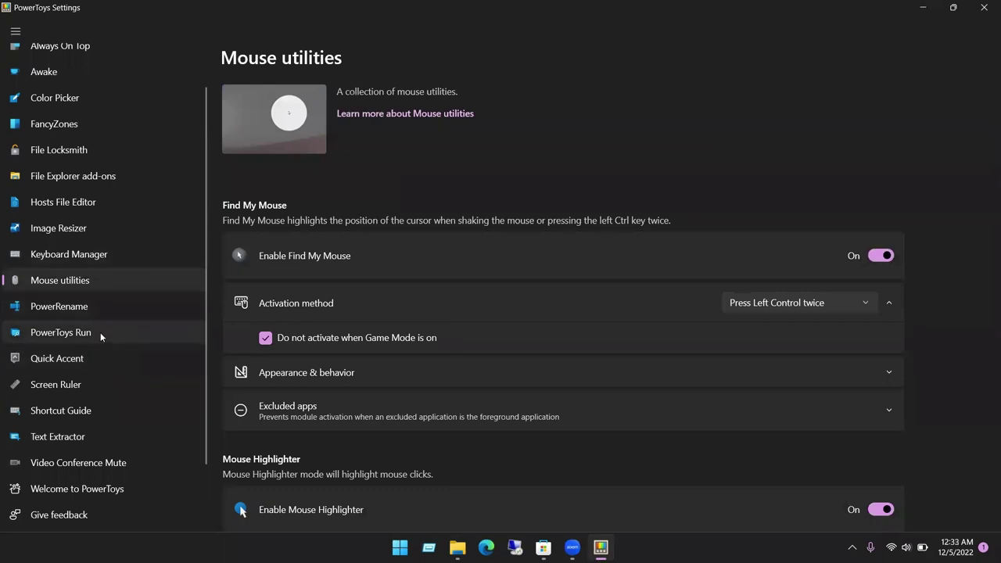
Browse the utility pages in PowerToys Settings and examine the Color Picker options
scroll(99, 306, up, 1)
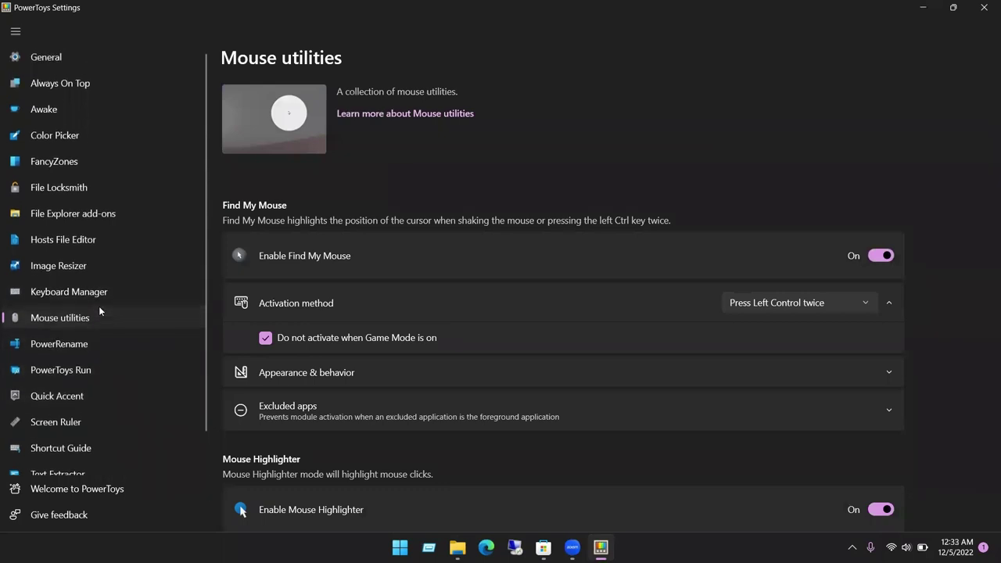
click(79, 239)
click(78, 127)
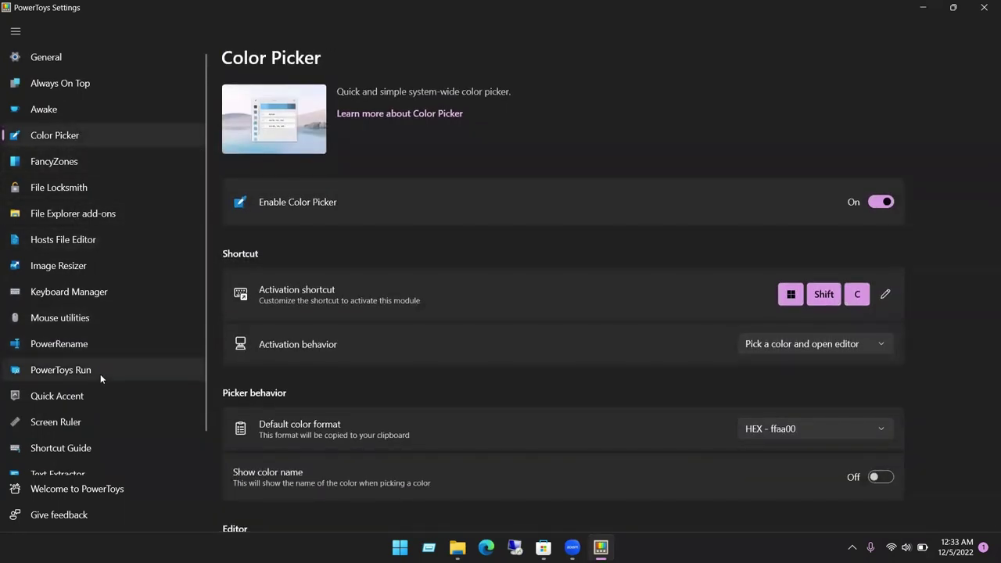
scroll(101, 374, down, 1)
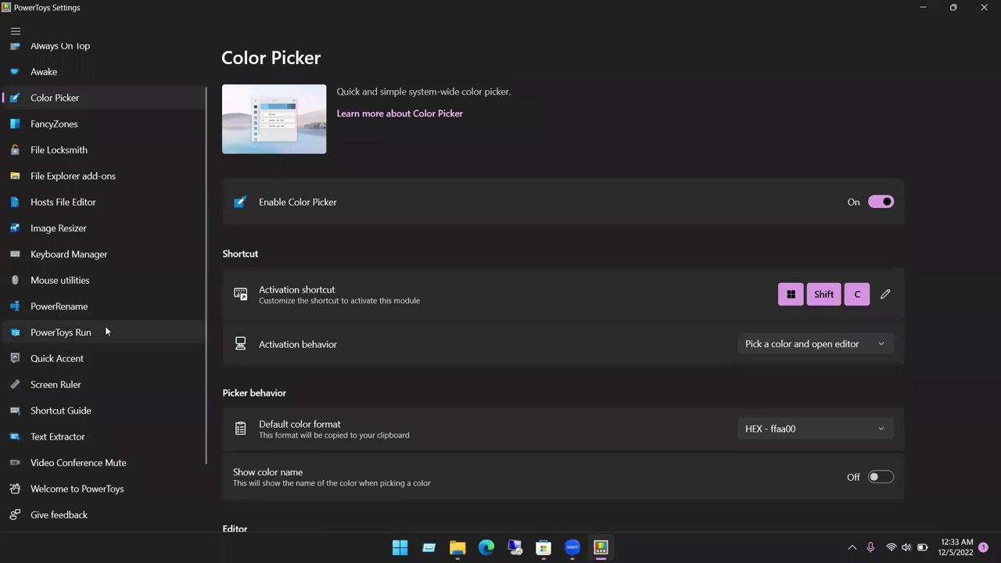
Open the Screen Ruler page, measure spacing on it with the ruler's combined horizontal and vertical mode, and close the ruler
click(95, 381)
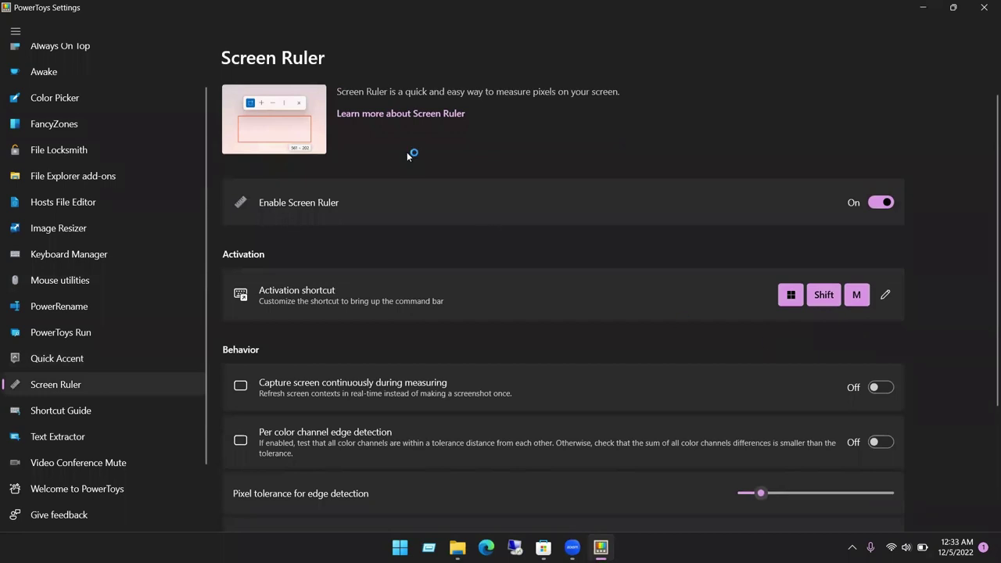
key(super+shift+m)
click(470, 24)
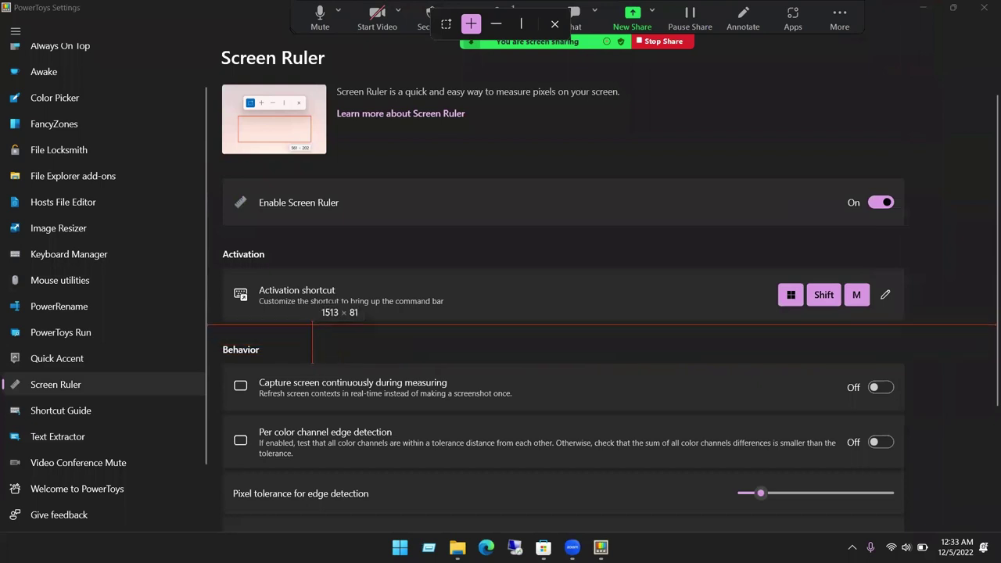
key(Escape)
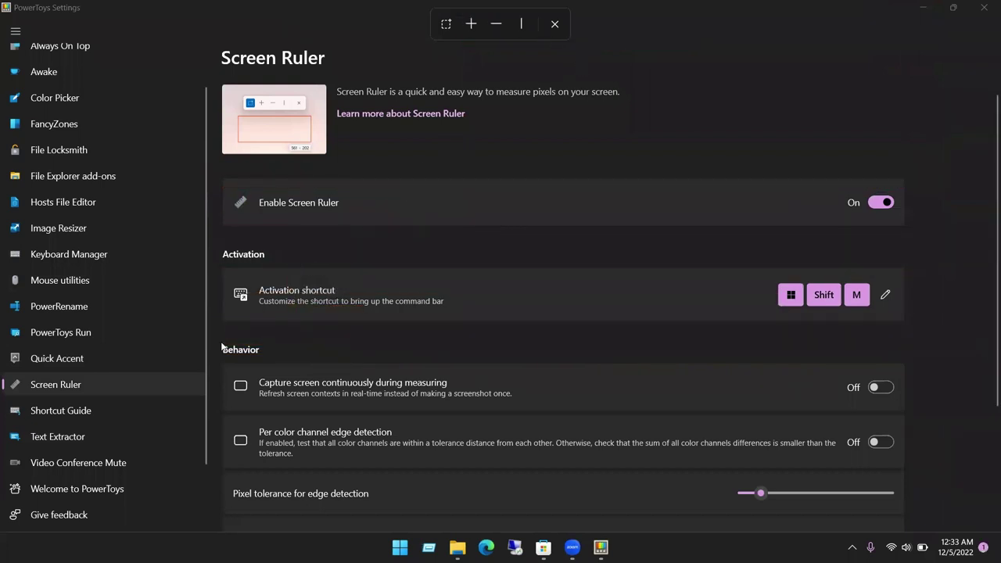
click(551, 28)
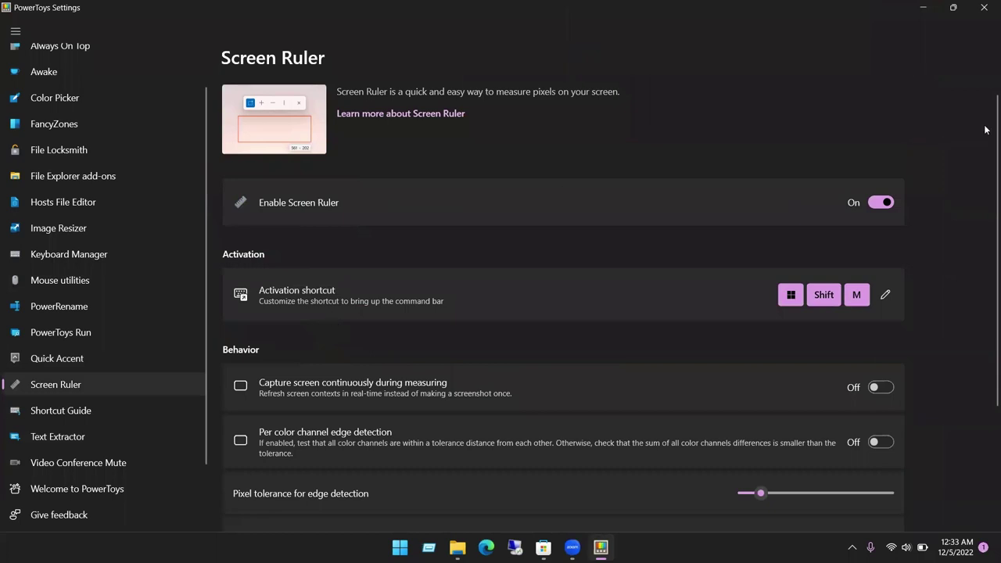
Close PowerToys Settings and return focus to the desktop
click(981, 8)
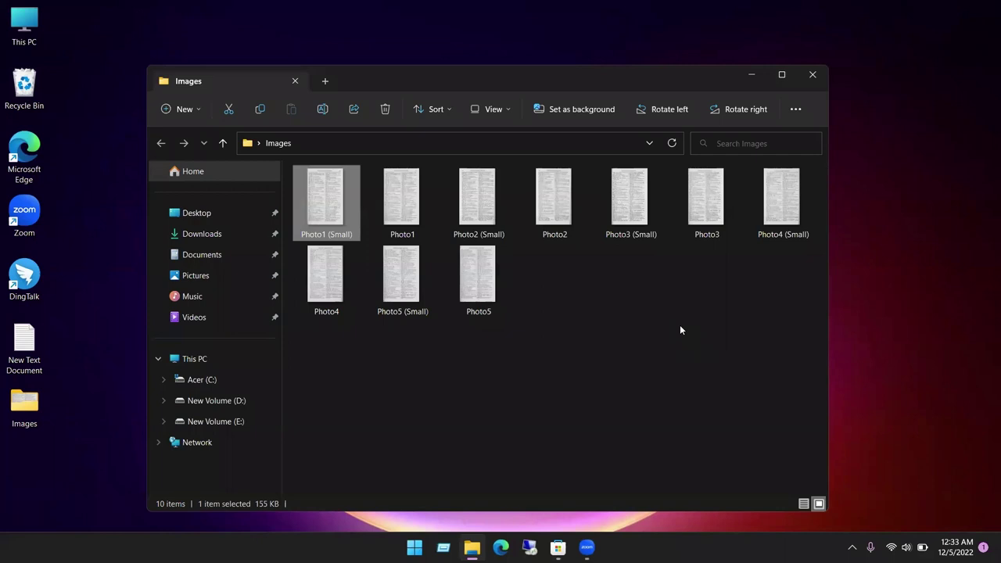
click(525, 19)
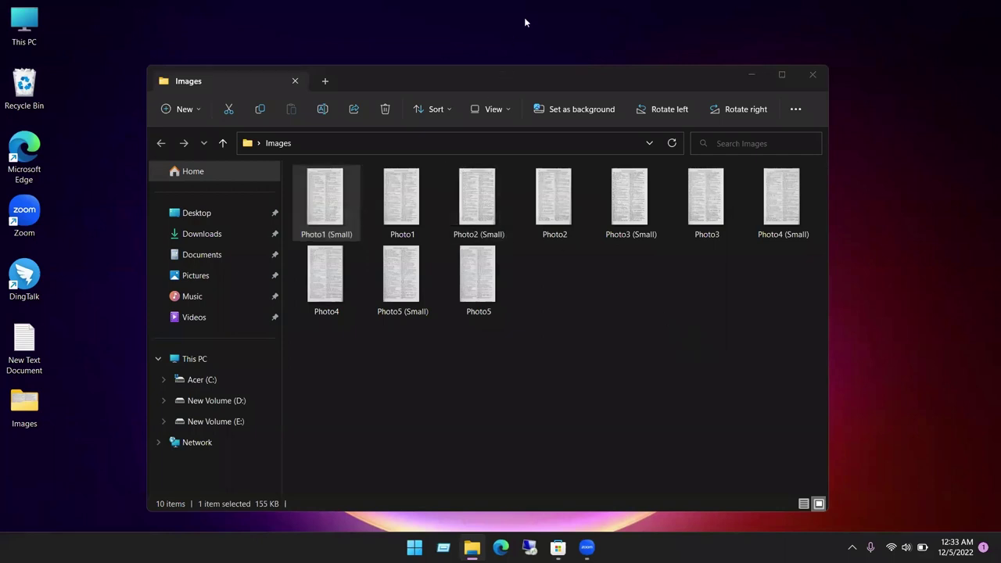